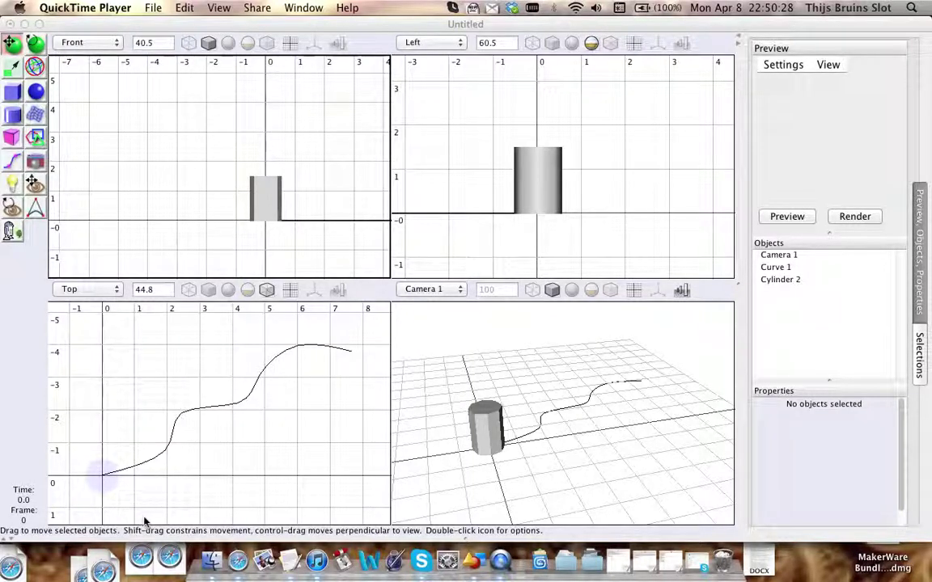
{"action": "left_click", "coordinate": [398, 34]}
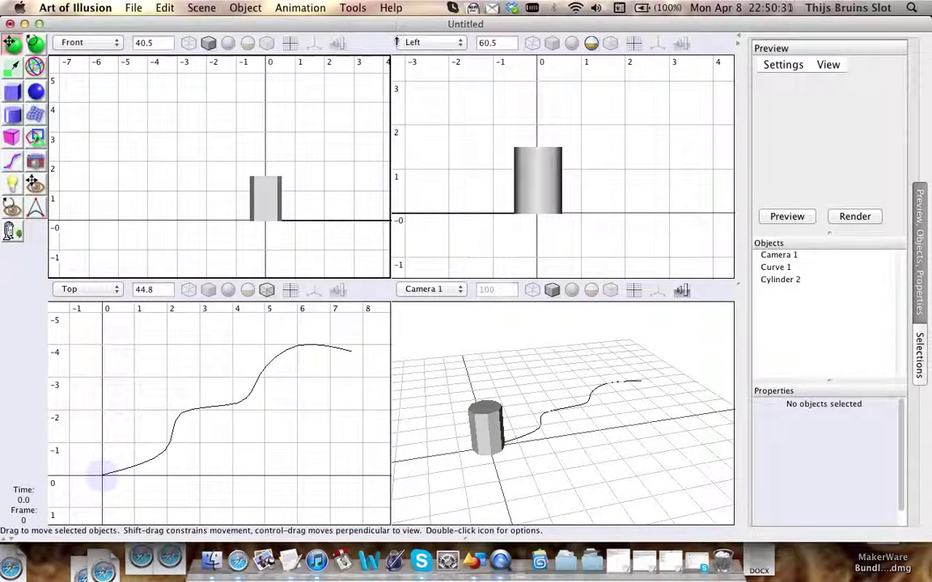
{"action": "left_click", "coordinate": [780, 280]}
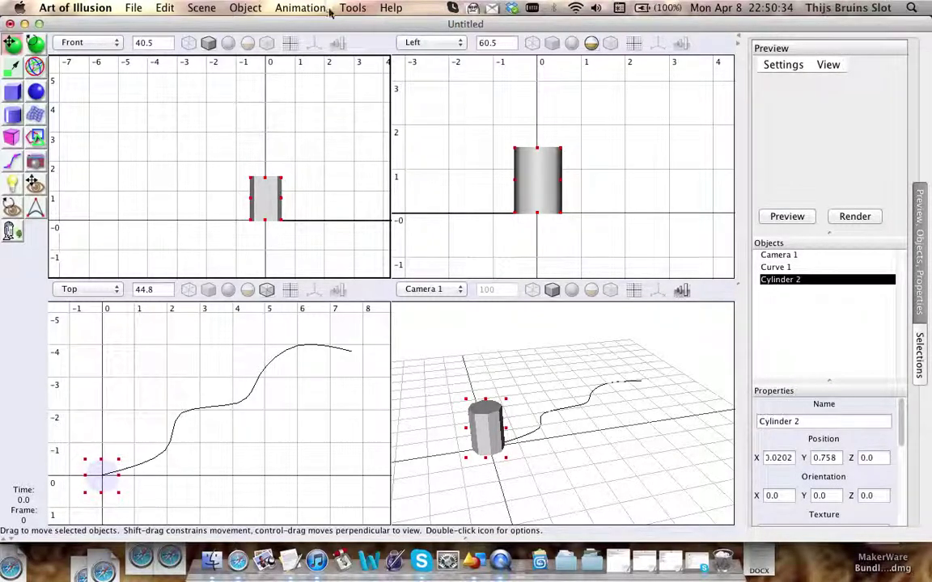
{"action": "left_click", "coordinate": [355, 8]}
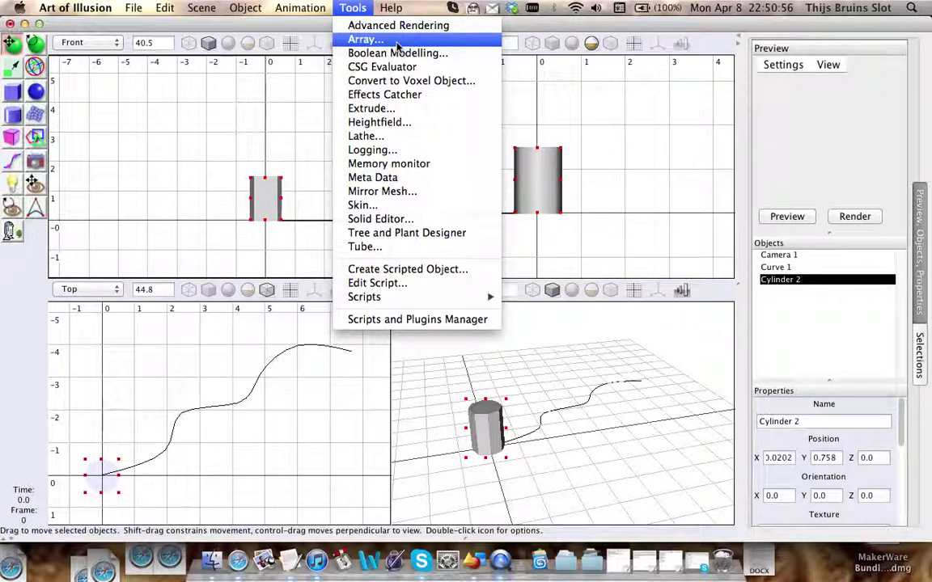
{"action": "left_click", "coordinate": [396, 41]}
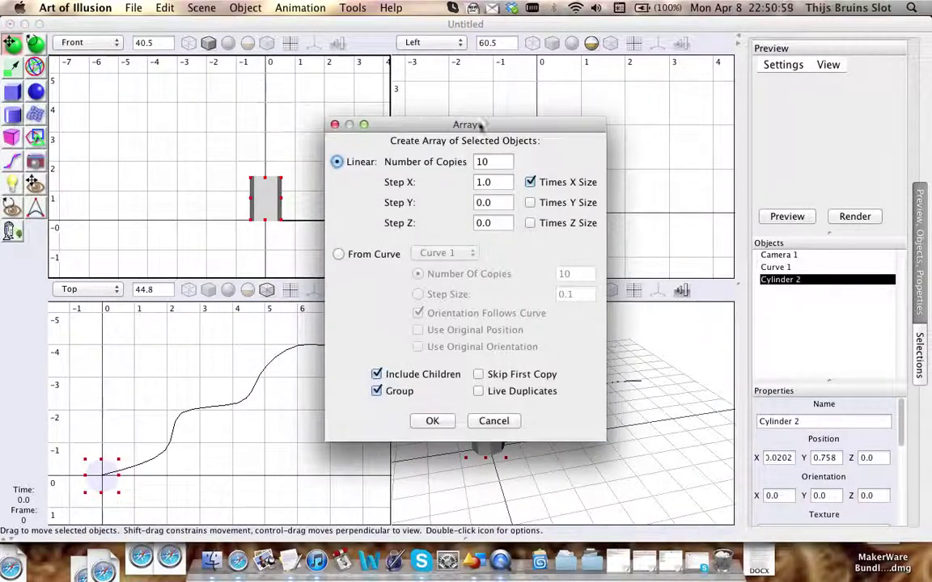
{"action": "left_click", "coordinate": [494, 421]}
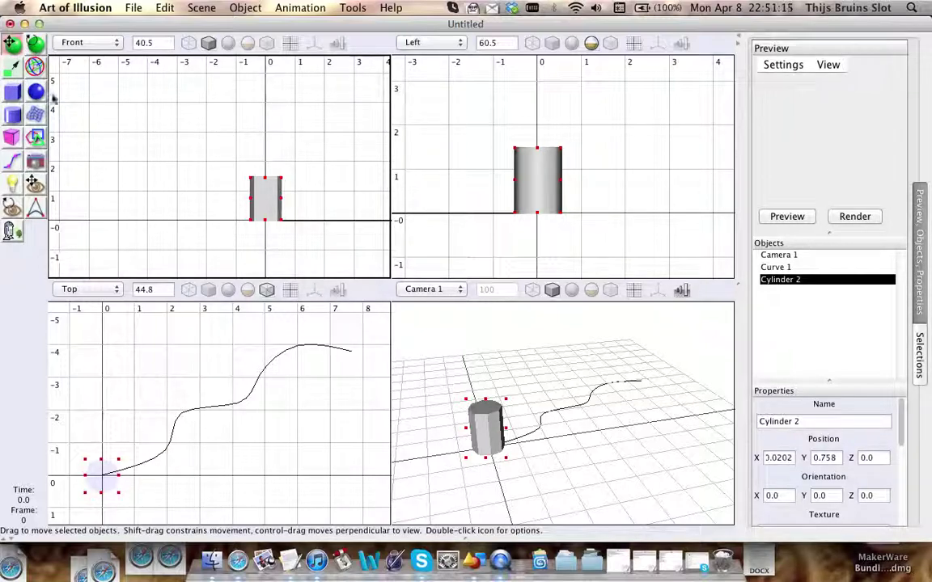
Try duplicating Cylinder 2 and moving the copy beside the original by hand, and delete the copy
{"action": "key", "text": "super+d"}
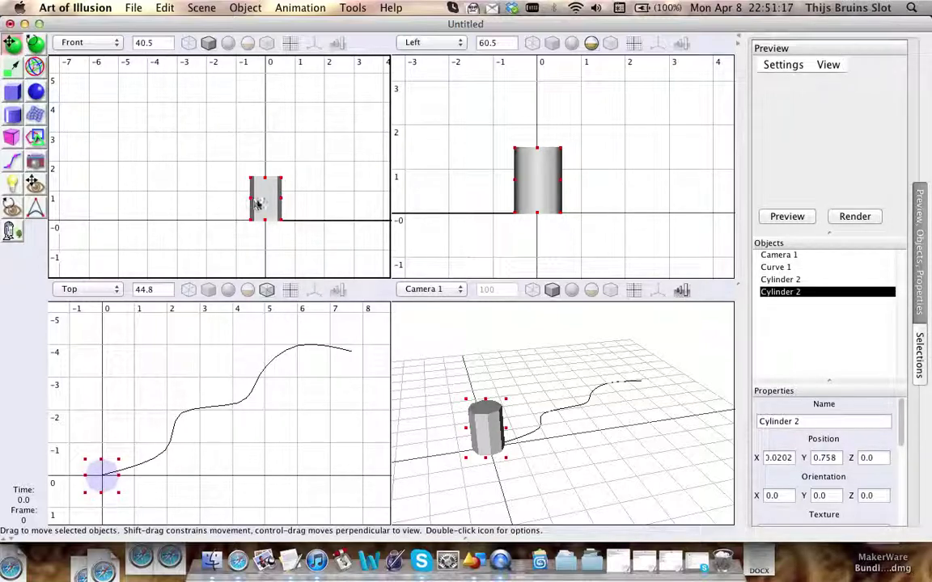
{"action": "left_click_drag", "start_coordinate": [256, 197], "coordinate": [296, 205]}
{"action": "key", "text": "Delete"}
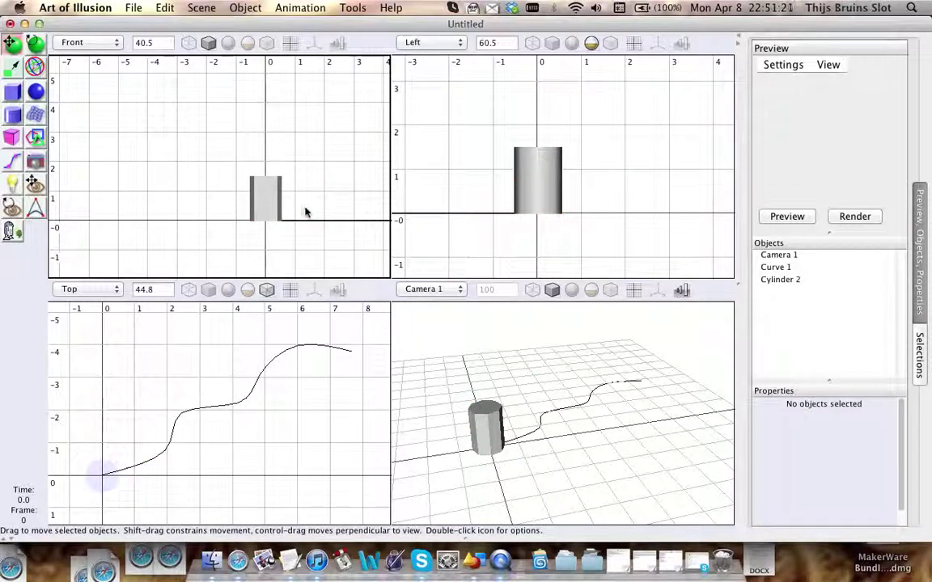
Create a linear array of 10 copies of Cylinder 2 with Step X 1.1 times the X size
{"action": "left_click", "coordinate": [805, 281]}
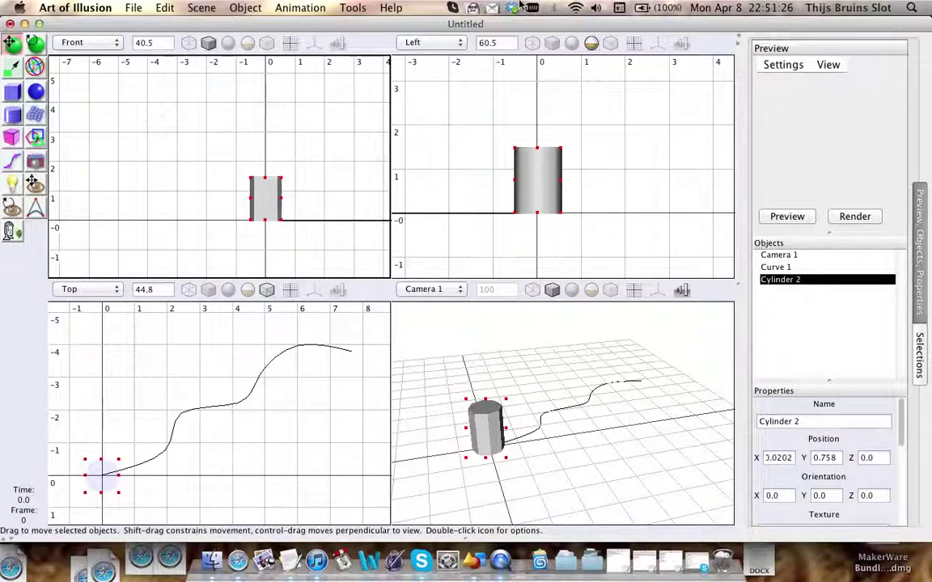
{"action": "left_click", "coordinate": [348, 8]}
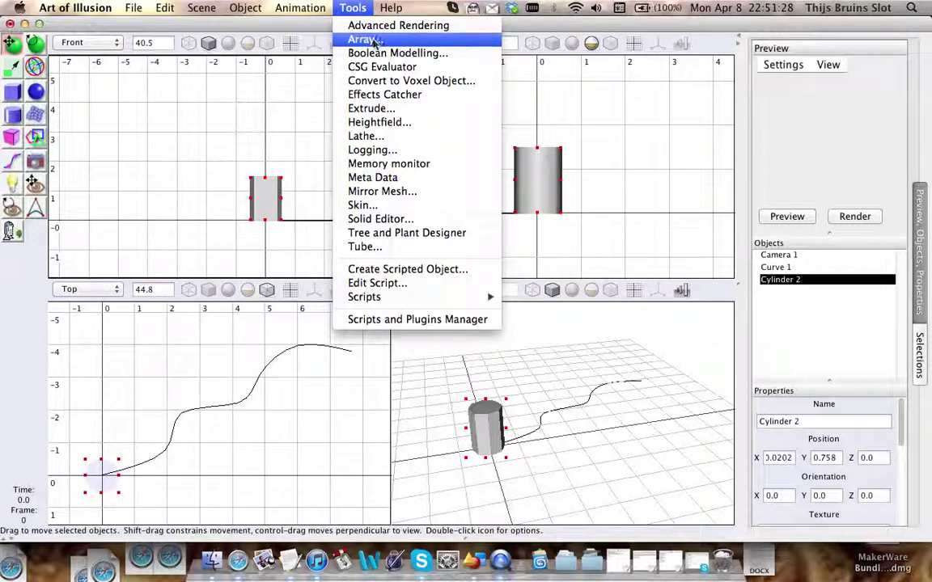
{"action": "left_click", "coordinate": [414, 41]}
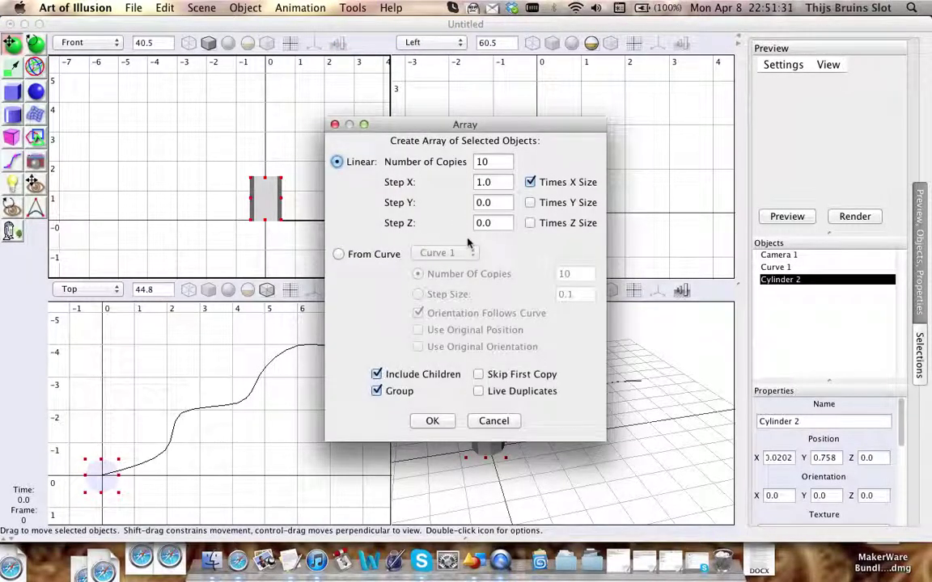
{"action": "left_click_drag", "start_coordinate": [438, 122], "coordinate": [275, 72]}
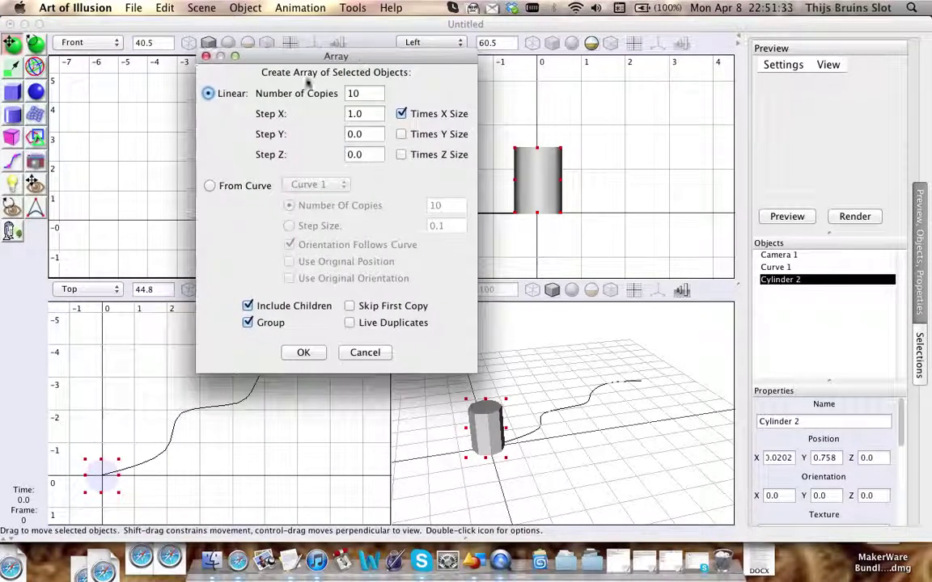
{"action": "left_click", "coordinate": [369, 94]}
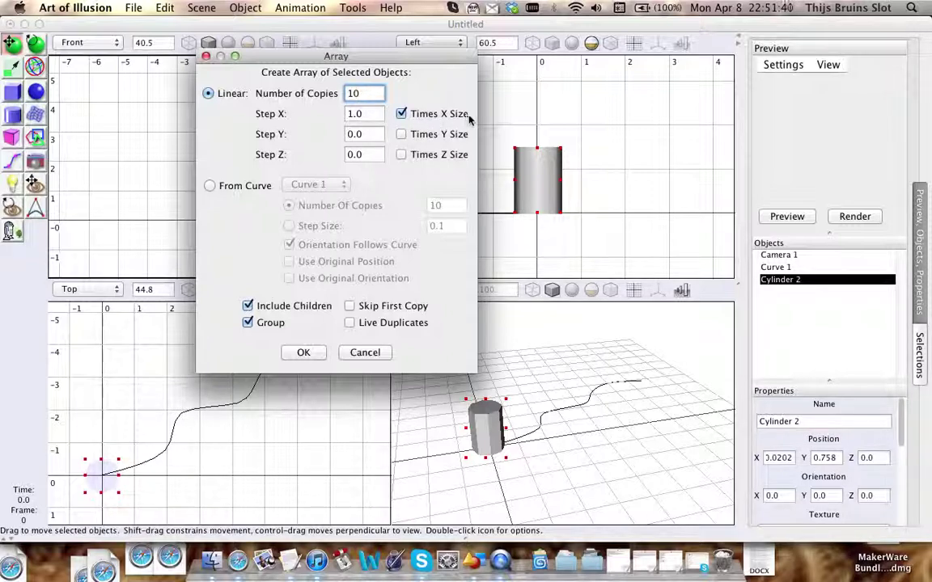
{"action": "left_click", "coordinate": [376, 134]}
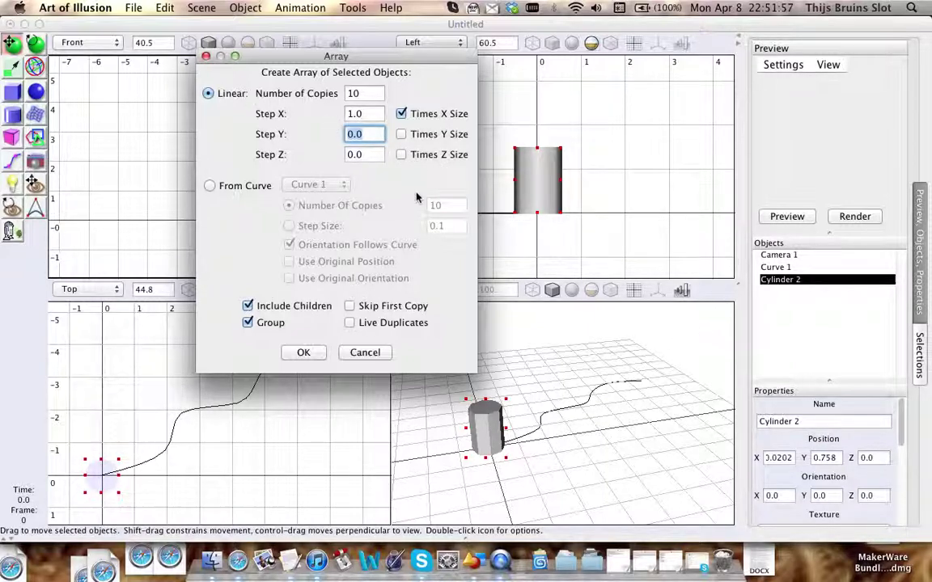
{"action": "left_click", "coordinate": [364, 113]}
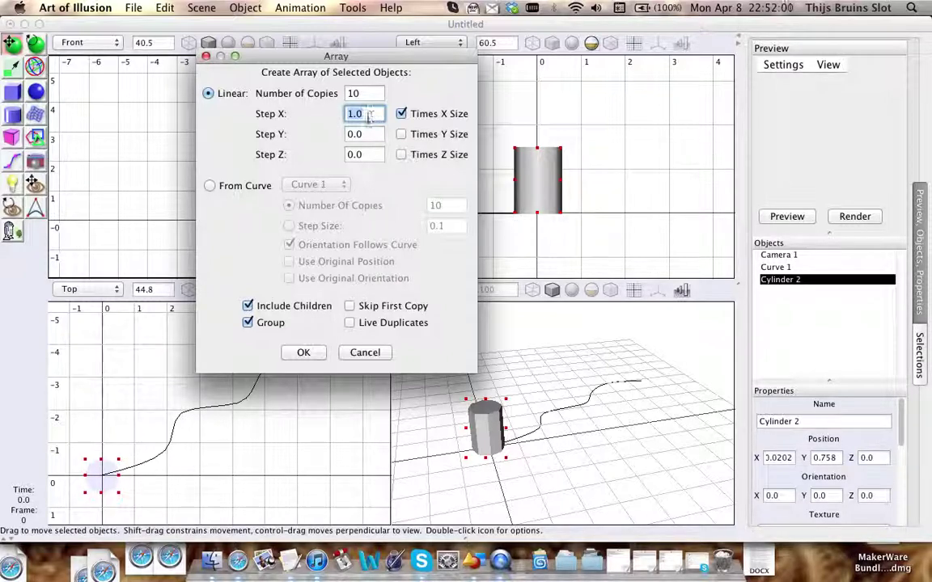
{"action": "left_click", "coordinate": [354, 114]}
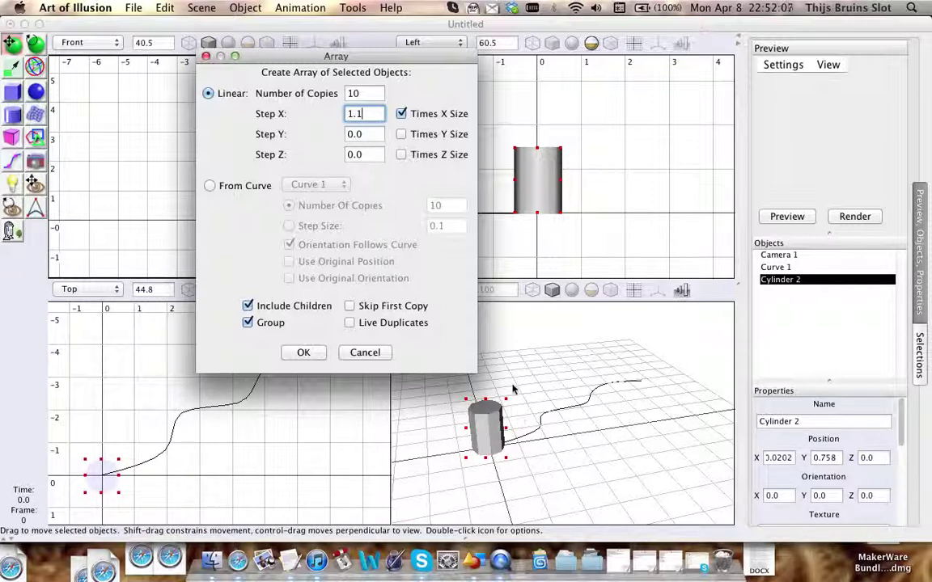
{"action": "left_click", "coordinate": [302, 353]}
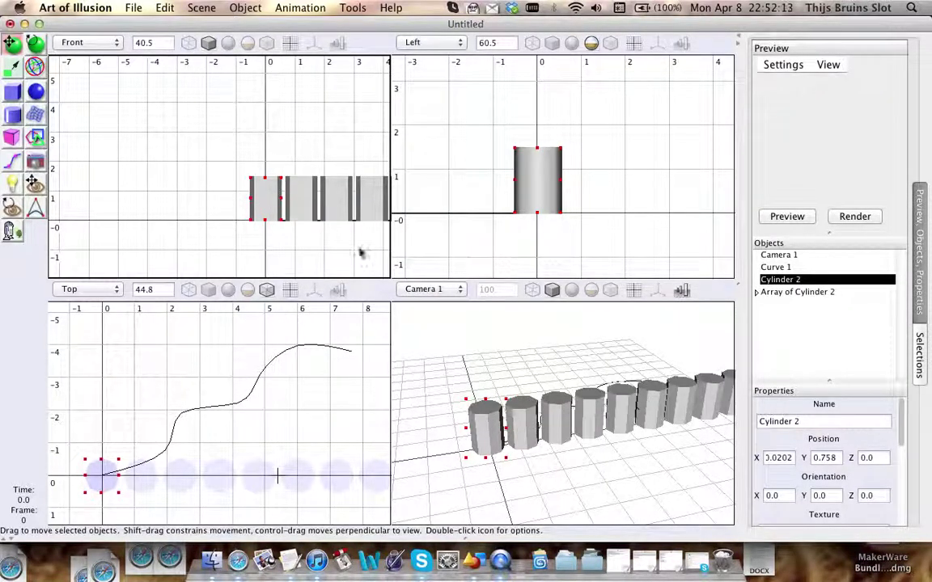
Expand the Array of Cylinder 2 group and select it together with all its cylinder copies
{"action": "right_click_drag", "start_coordinate": [652, 427], "coordinate": [605, 431]}
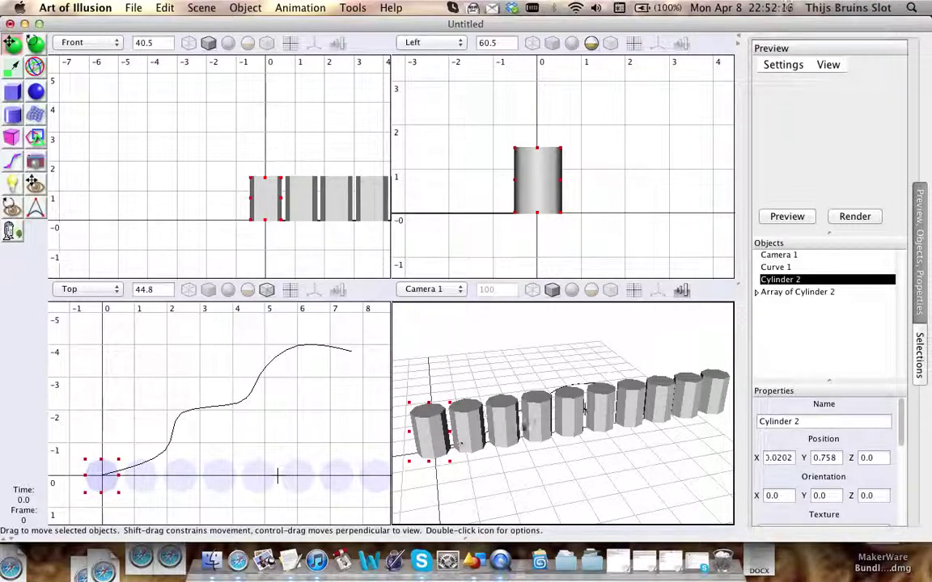
{"action": "left_click", "coordinate": [774, 294]}
{"action": "left_click", "coordinate": [757, 293]}
{"action": "scroll", "coordinate": [809, 338], "scroll_direction": "down", "scroll_amount": 5}
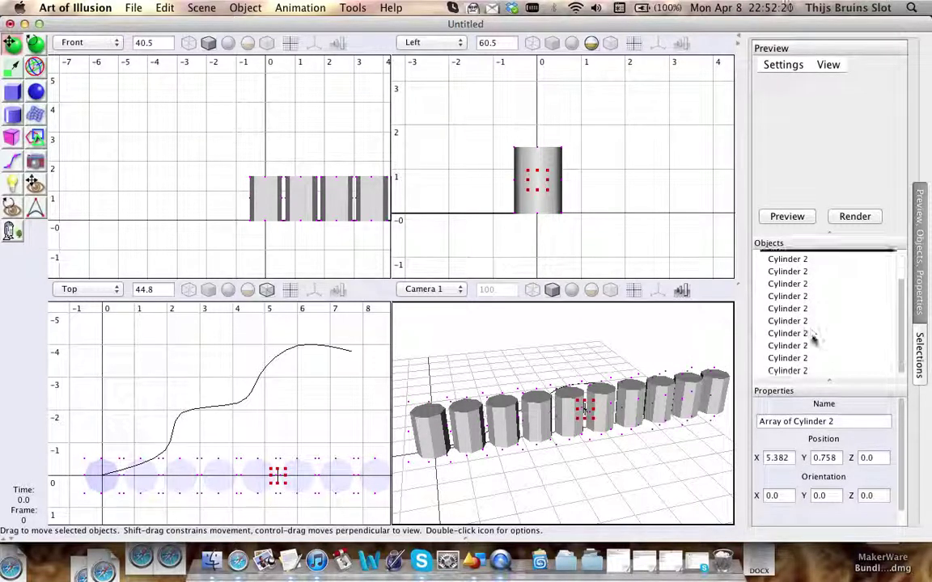
{"action": "left_click", "coordinate": [823, 370], "text": "shift"}
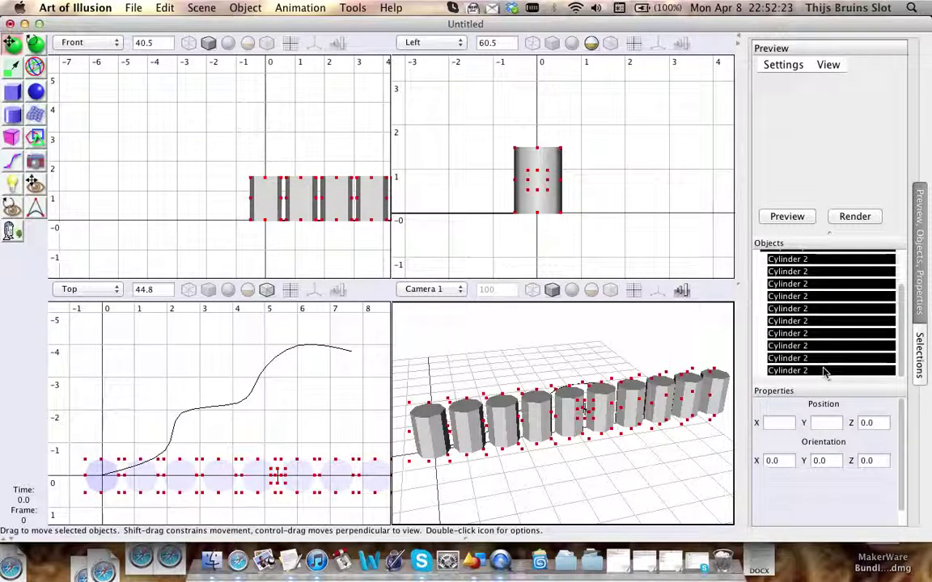
Start an array of the selected row of cylinders, with Step X 0 and Times X Size turned off
{"action": "left_click", "coordinate": [245, 7]}
{"action": "mouse_move", "coordinate": [301, 6]}
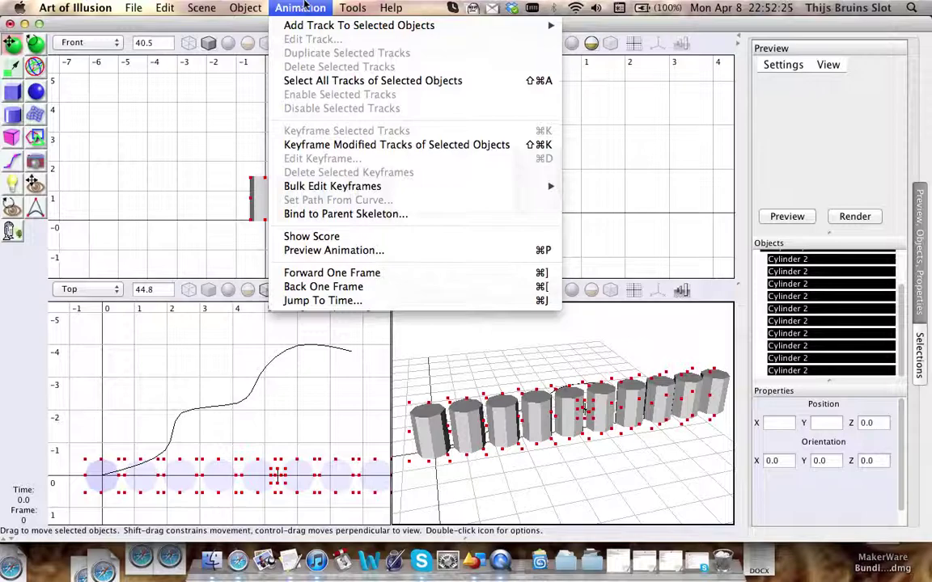
{"action": "mouse_move", "coordinate": [352, 7]}
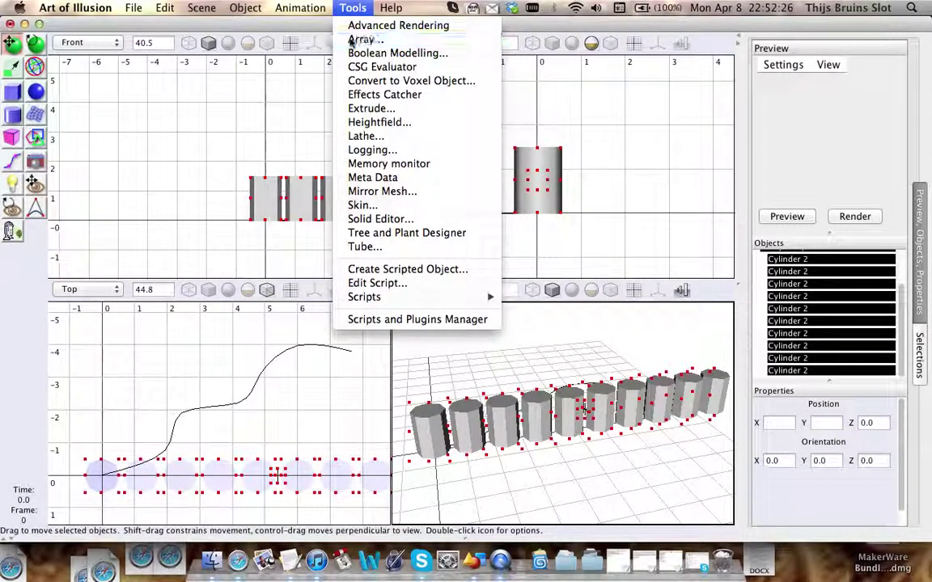
{"action": "left_click", "coordinate": [356, 33]}
{"action": "left_click_drag", "start_coordinate": [554, 138], "coordinate": [346, 65]}
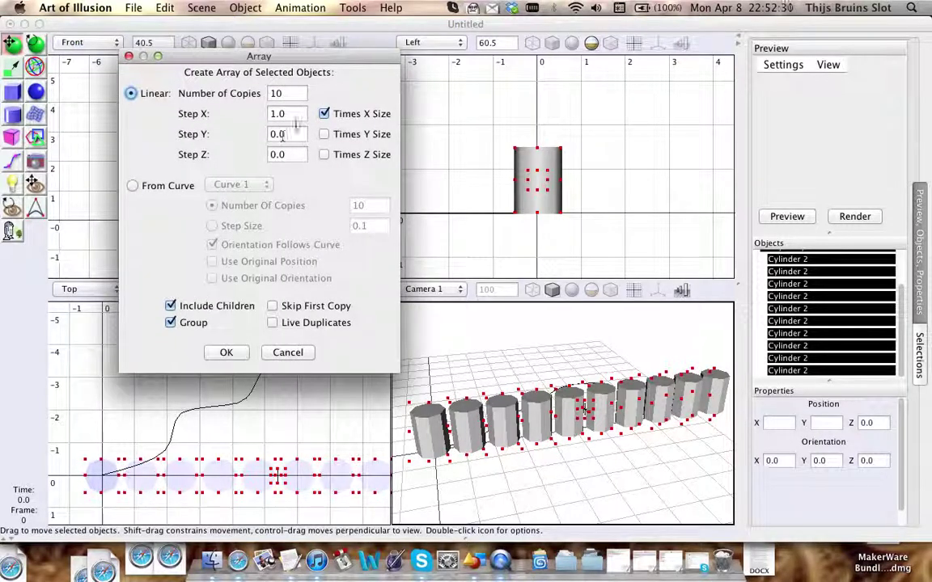
{"action": "double_click", "coordinate": [295, 119]}
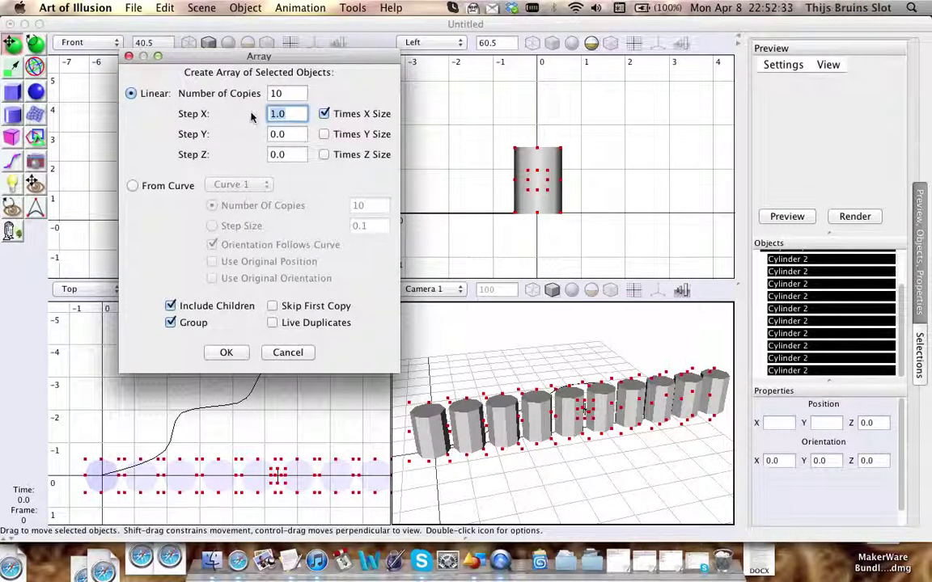
{"action": "type", "text": "0"}
{"action": "left_click", "coordinate": [324, 113]}
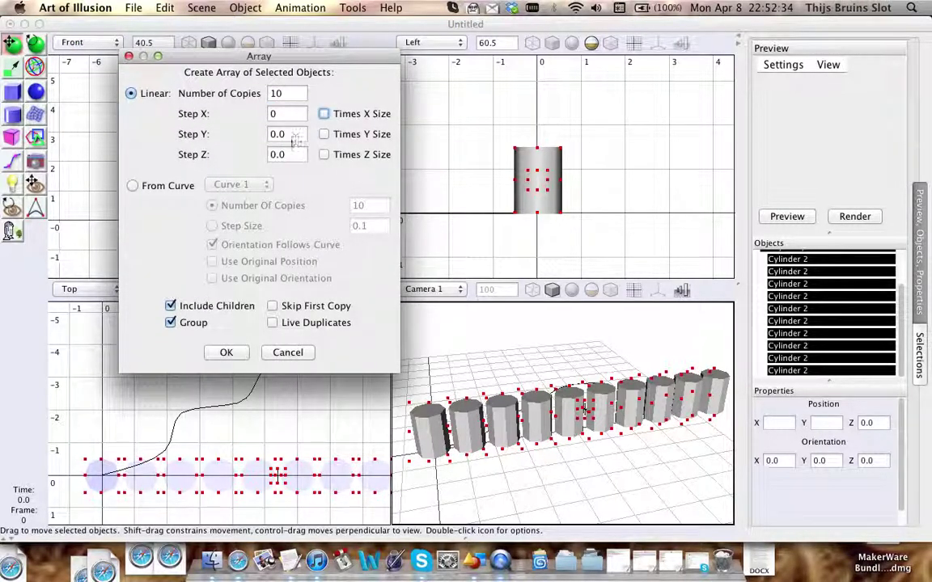
Set Step Z to 1.1 times the Z size and create the 10-copy linear array of the row
{"action": "double_click", "coordinate": [294, 156]}
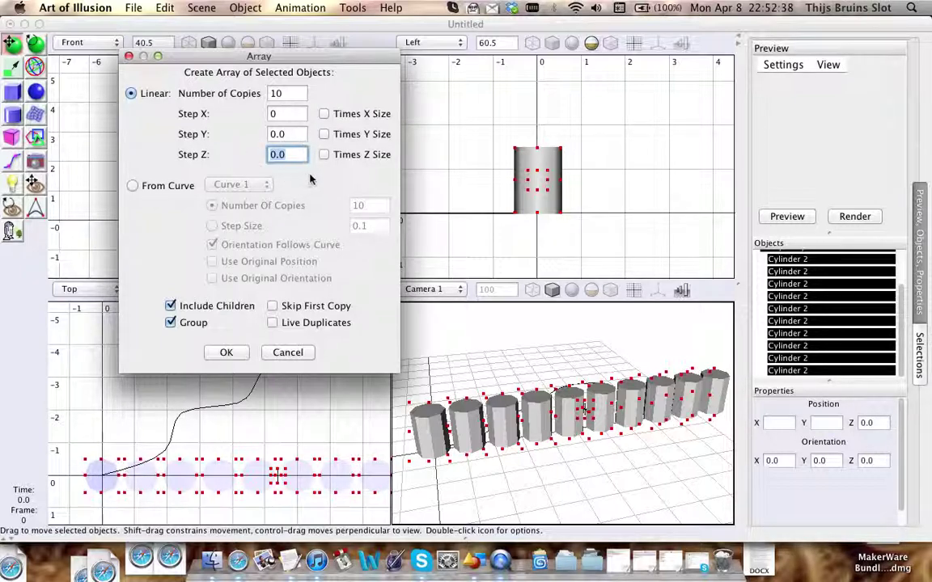
{"action": "type", "text": "1.1"}
{"action": "left_click", "coordinate": [323, 154]}
{"action": "left_click", "coordinate": [236, 355]}
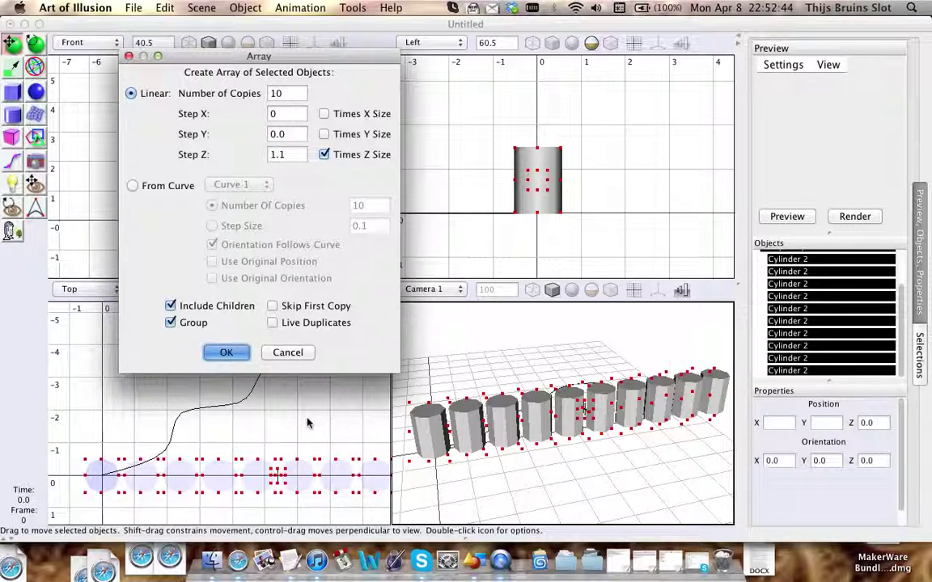
{"action": "left_click", "coordinate": [229, 353]}
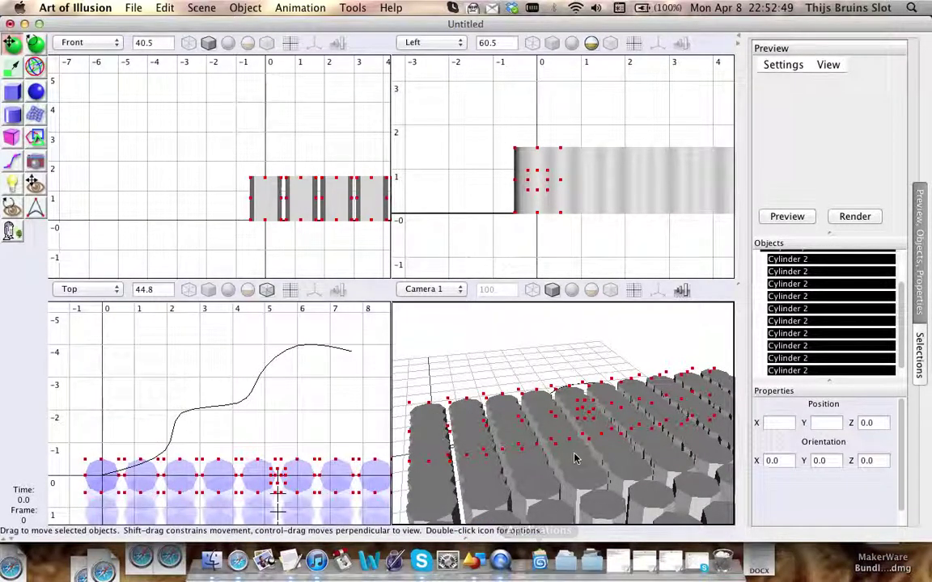
Delete the whole Array of Array of Cylinder 2 group, keeping the original cylinder and curve
{"action": "right_click_drag", "start_coordinate": [694, 480], "coordinate": [566, 449]}
{"action": "left_click", "coordinate": [720, 351]}
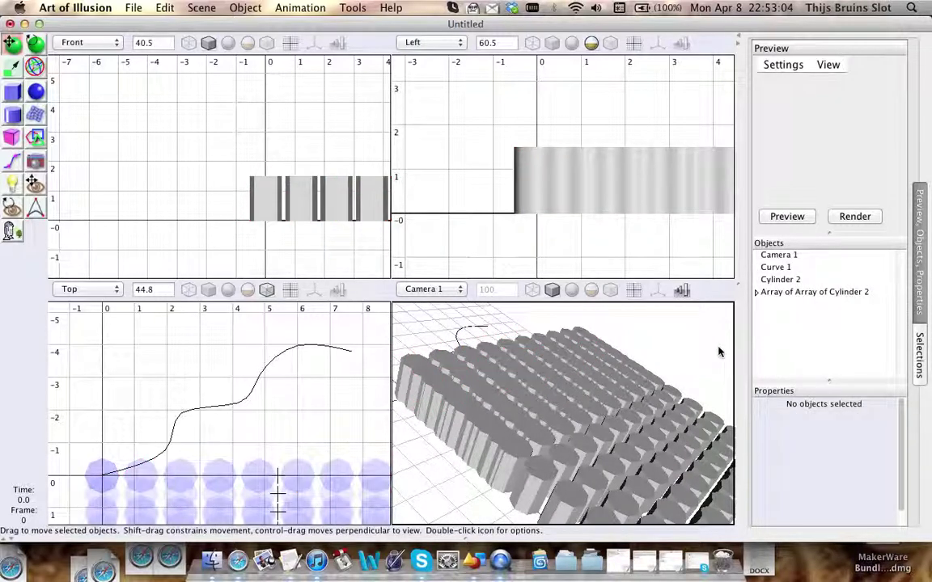
{"action": "left_click", "coordinate": [770, 293]}
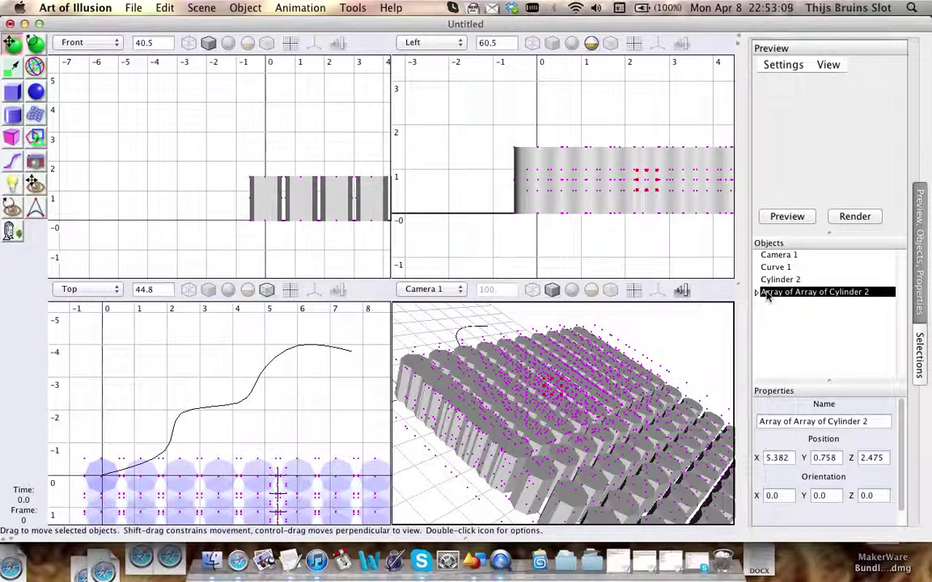
{"action": "key", "text": "Delete"}
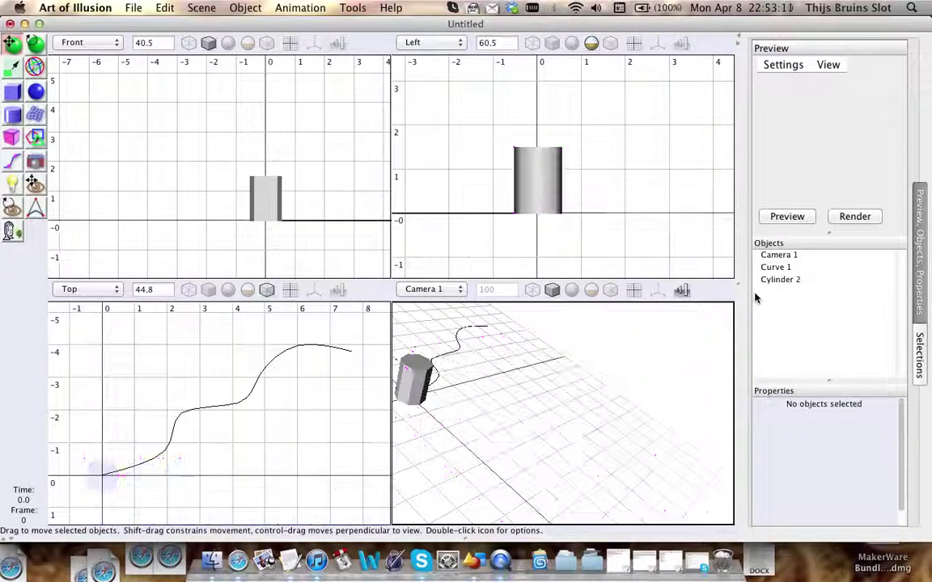
Create a 10-copy linear array of Cylinder 2 with Step X set to 1.1 times the X size
{"action": "scroll", "coordinate": [594, 365], "scroll_direction": "down", "scroll_amount": 3}
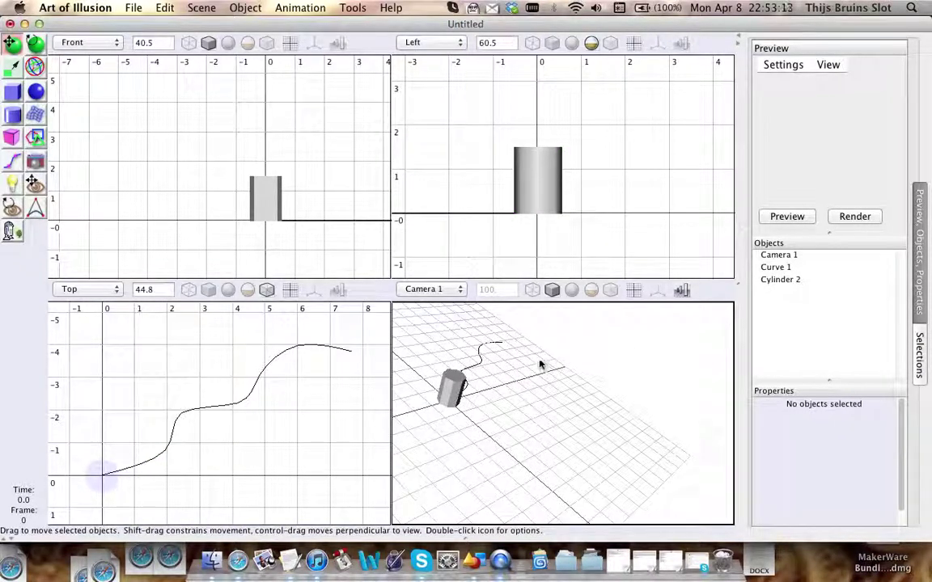
{"action": "middle_click_drag", "start_coordinate": [540, 362], "coordinate": [534, 357]}
{"action": "right_click_drag", "start_coordinate": [528, 375], "coordinate": [513, 375]}
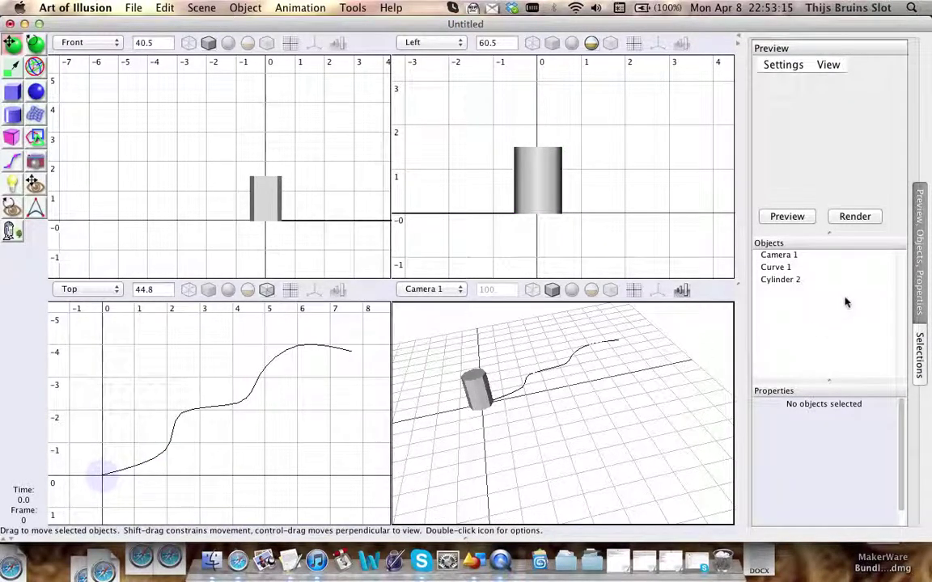
{"action": "left_click", "coordinate": [770, 280]}
{"action": "left_click", "coordinate": [352, 7]}
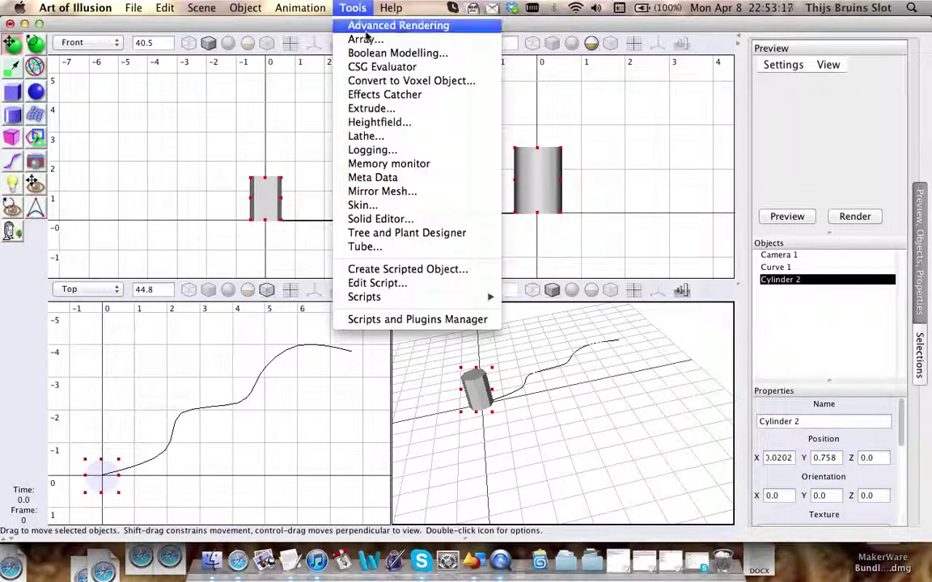
{"action": "left_click", "coordinate": [368, 40]}
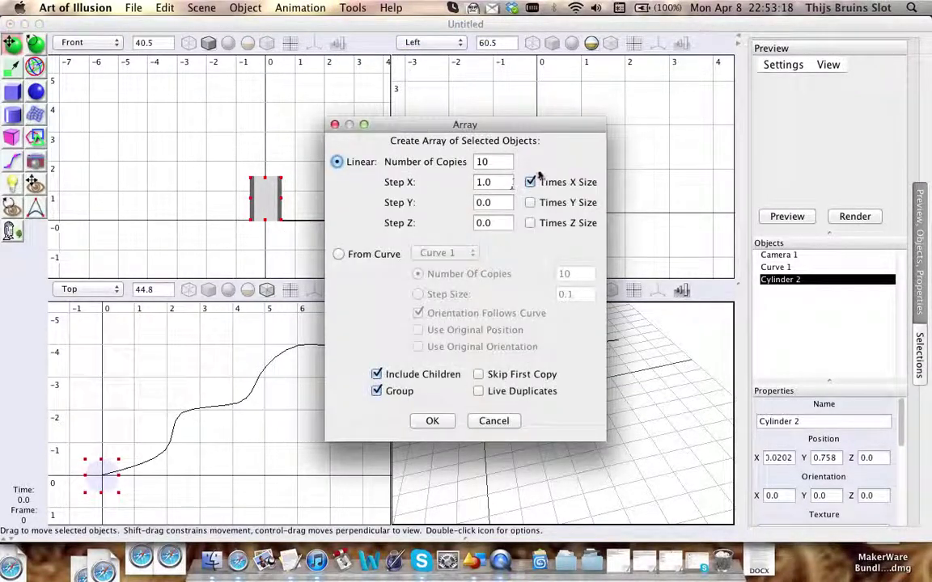
{"action": "left_click", "coordinate": [486, 182]}
{"action": "key", "text": "BackSpace"}
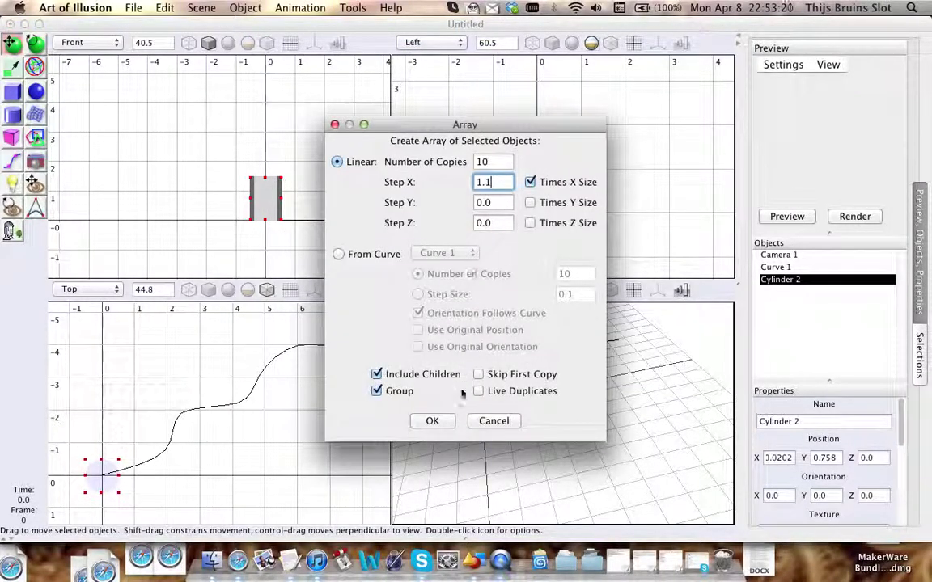
{"action": "type", "text": "1"}
{"action": "left_click", "coordinate": [432, 420]}
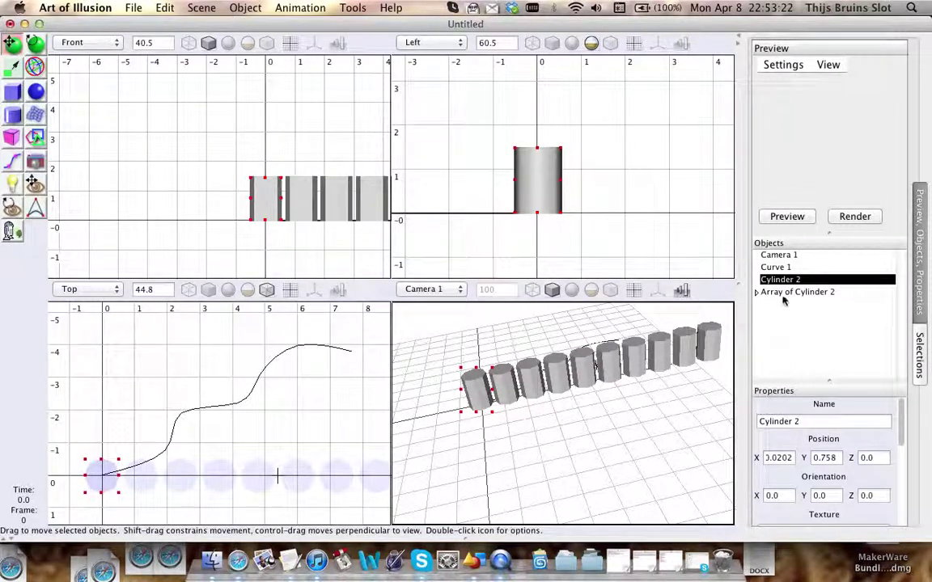
Start an array of only the Array of Cylinder 2 group, with Step X 0 and Step Z 1.1
{"action": "left_click", "coordinate": [784, 292]}
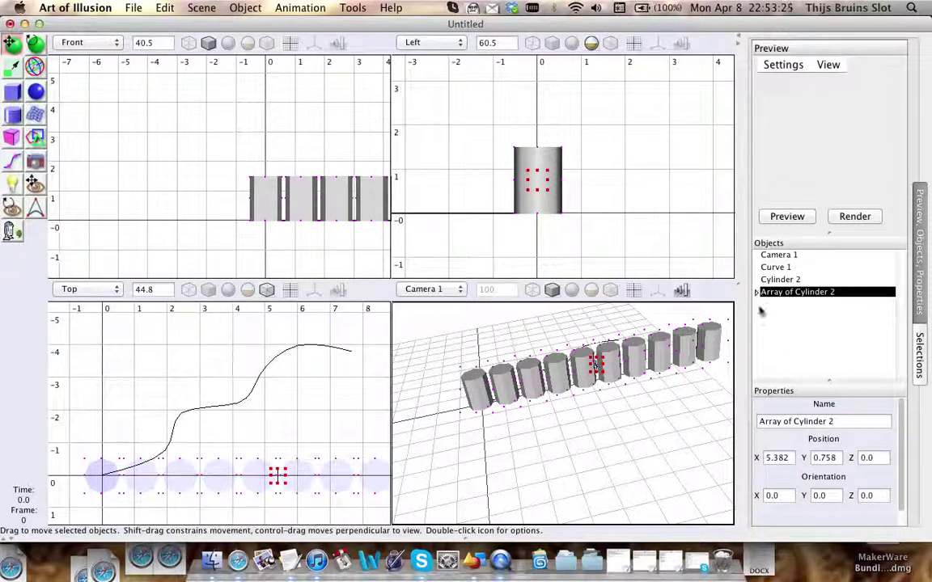
{"action": "left_click", "coordinate": [300, 8]}
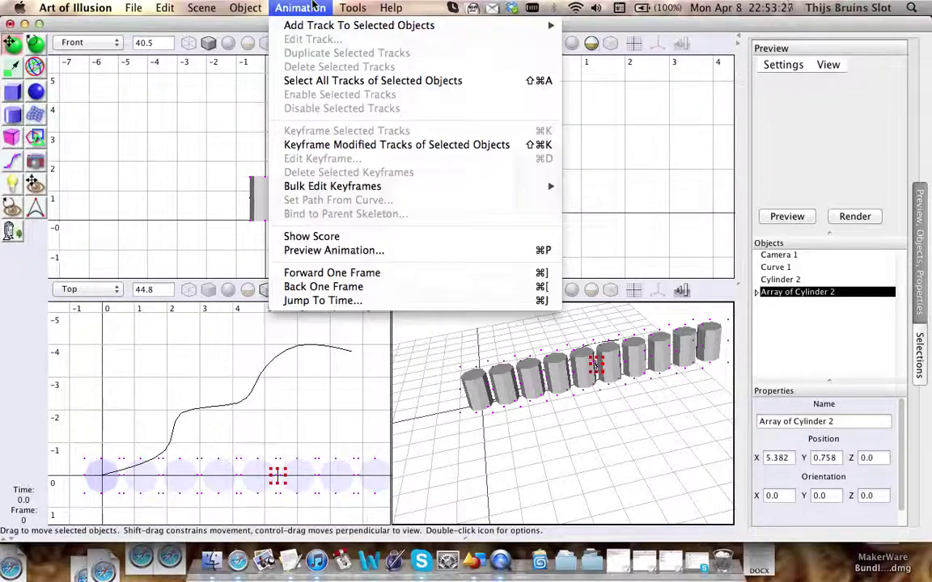
{"action": "mouse_move", "coordinate": [352, 8]}
{"action": "left_click", "coordinate": [361, 40]}
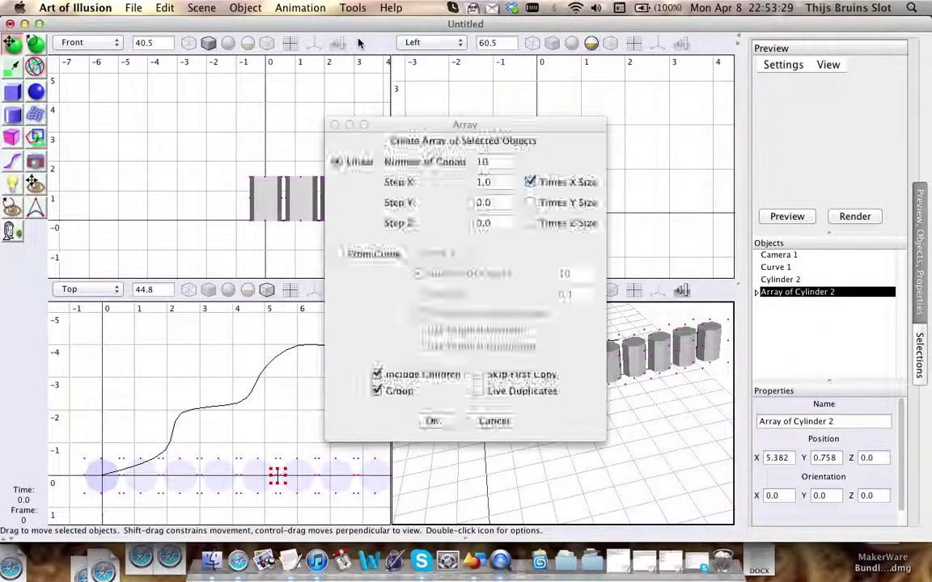
{"action": "left_click_drag", "start_coordinate": [492, 182], "coordinate": [426, 176]}
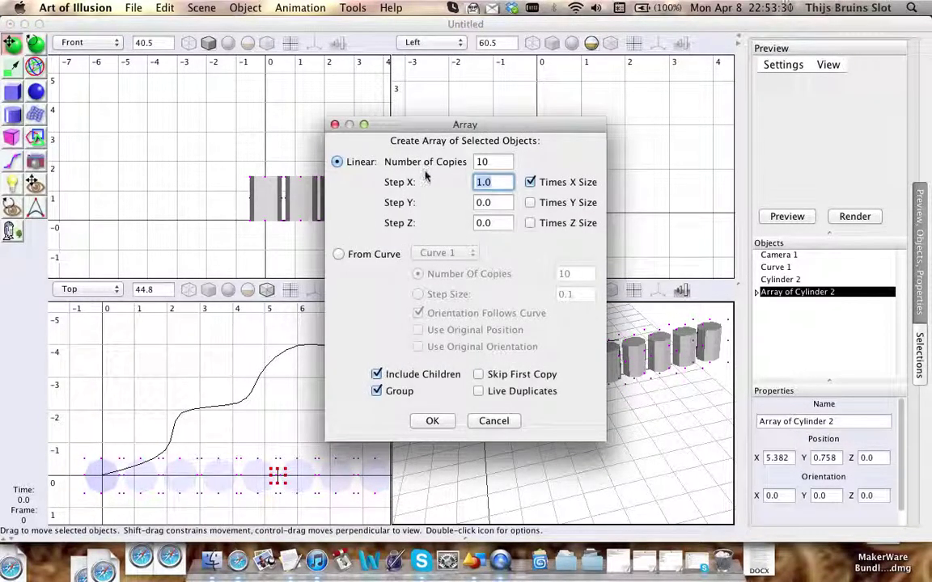
{"action": "type", "text": "0"}
{"action": "left_click_drag", "start_coordinate": [499, 223], "coordinate": [407, 217]}
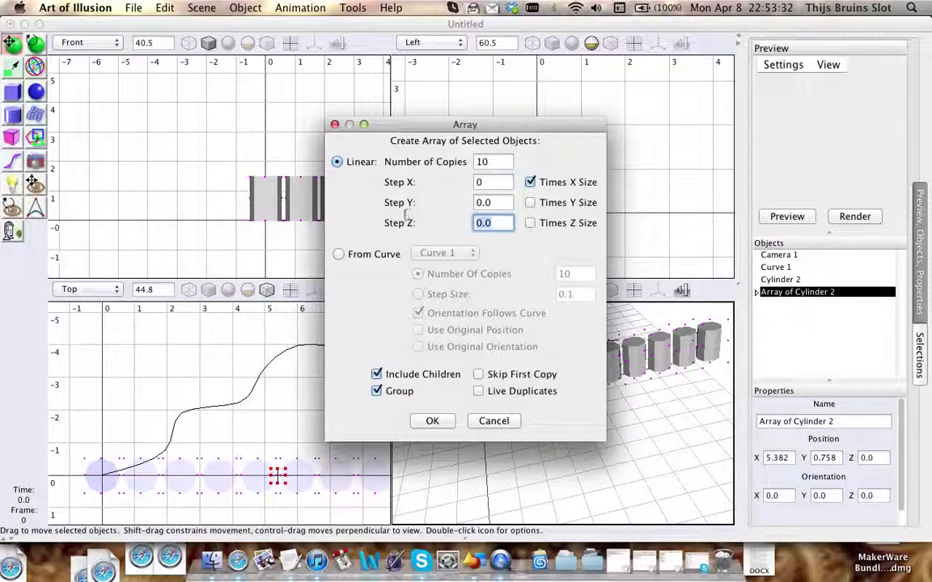
{"action": "type", "text": "1.1"}
Set 4 copies, turn Times X Size off and Times Z Size on, and create the array of the group
{"action": "double_click", "coordinate": [483, 162]}
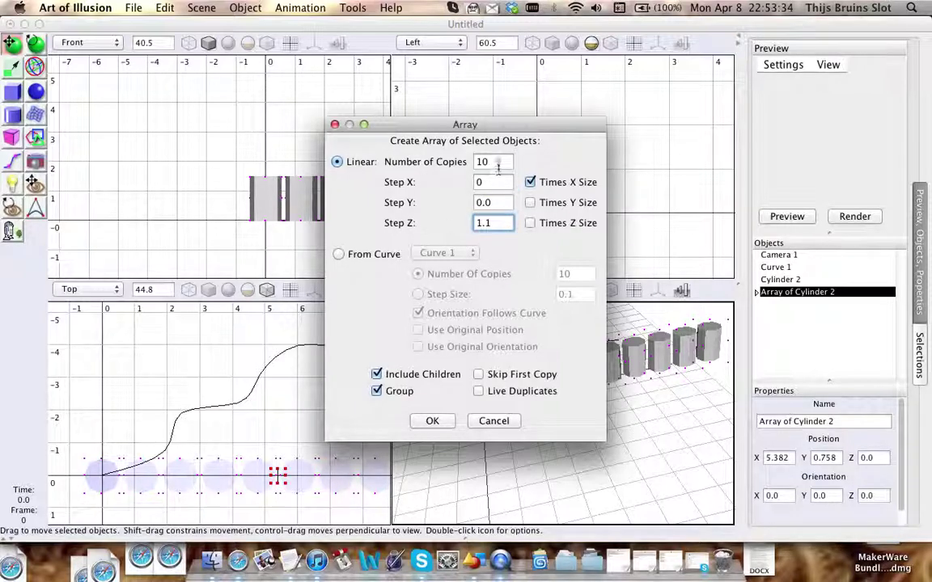
{"action": "left_click_drag", "start_coordinate": [503, 129], "coordinate": [338, 63]}
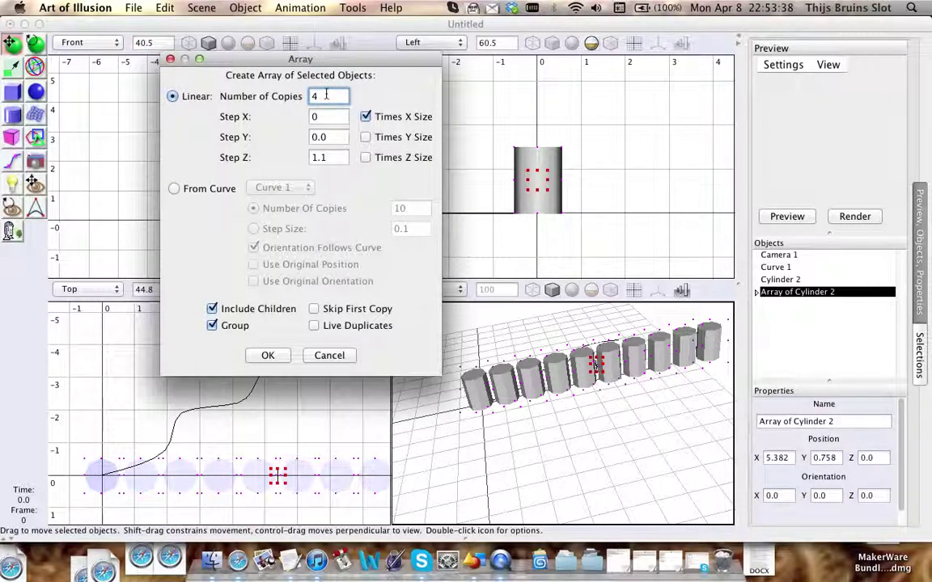
{"action": "left_click", "coordinate": [365, 116]}
{"action": "left_click", "coordinate": [366, 157]}
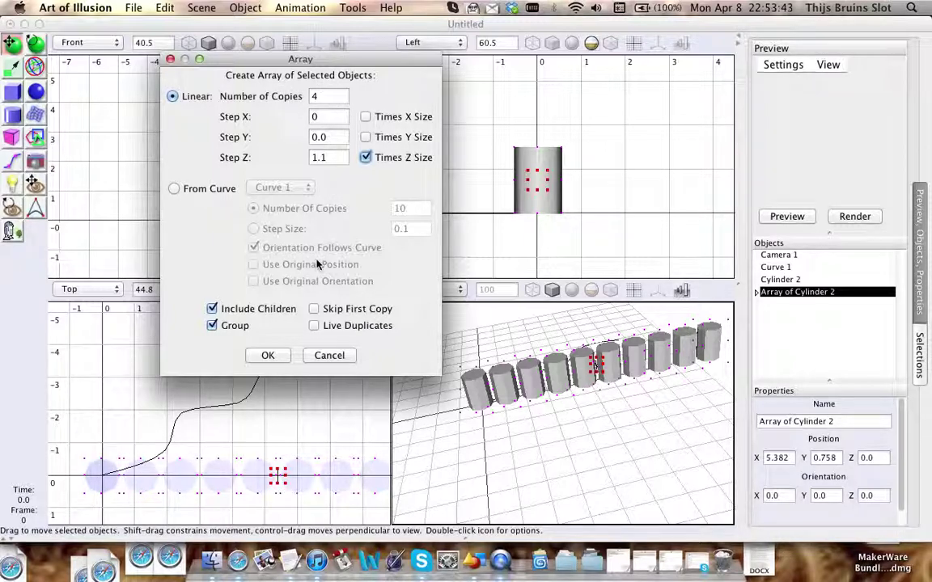
{"action": "left_click", "coordinate": [266, 355]}
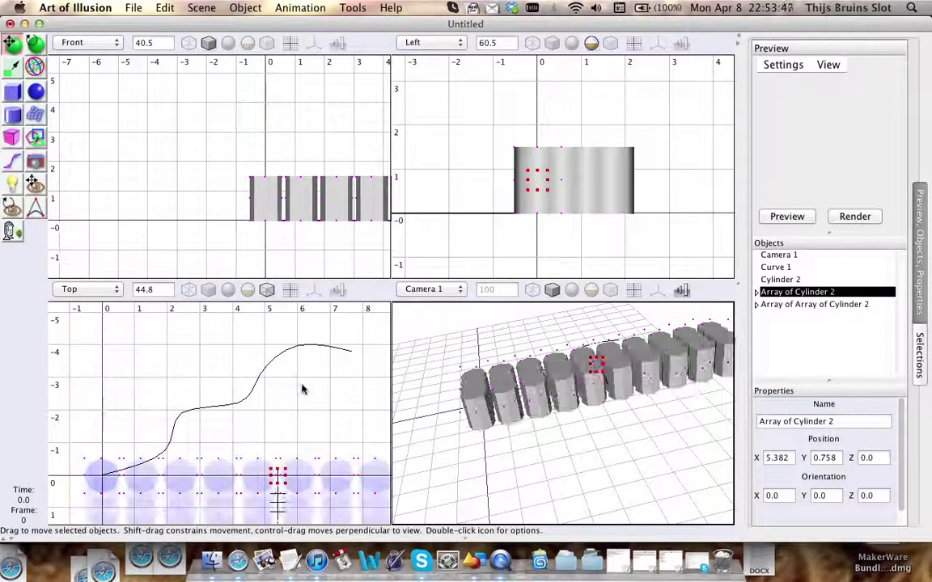
Examine the arrayed cylinders from several angles and inspect the contents of the Array of Cylinder 2 group
{"action": "scroll", "coordinate": [445, 420], "scroll_direction": "up", "scroll_amount": 6}
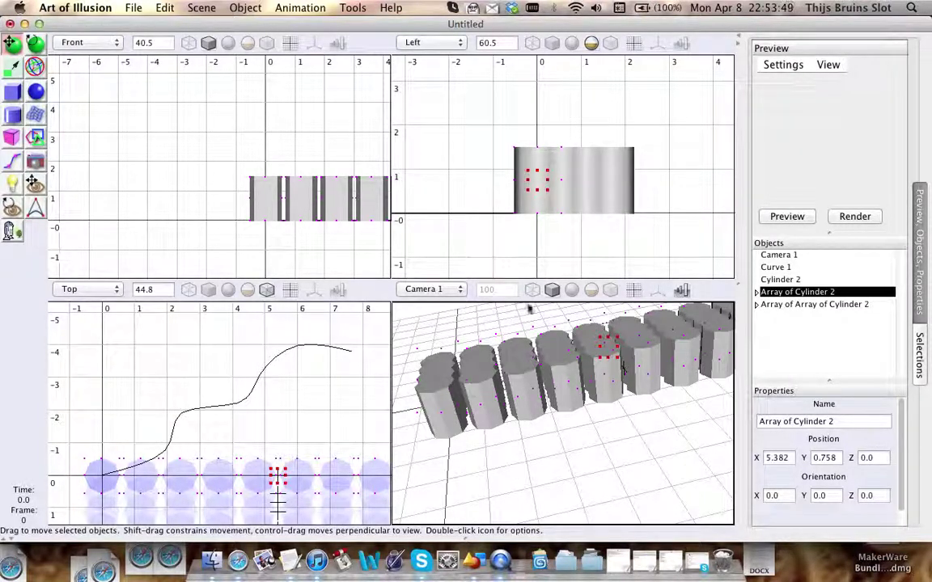
{"action": "right_click_drag", "start_coordinate": [496, 368], "coordinate": [425, 397]}
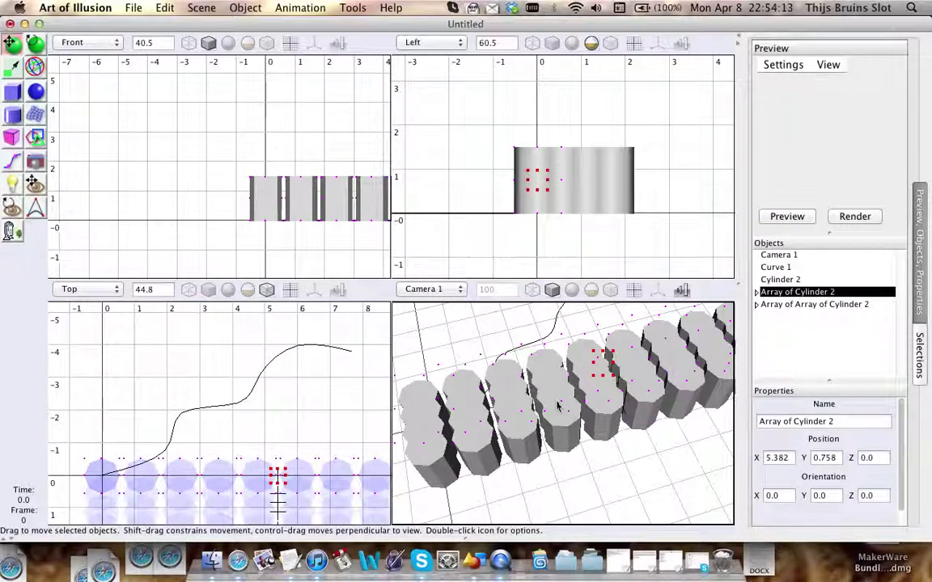
{"action": "middle_click_drag", "start_coordinate": [559, 410], "coordinate": [621, 391]}
{"action": "right_click_drag", "start_coordinate": [620, 390], "coordinate": [669, 407]}
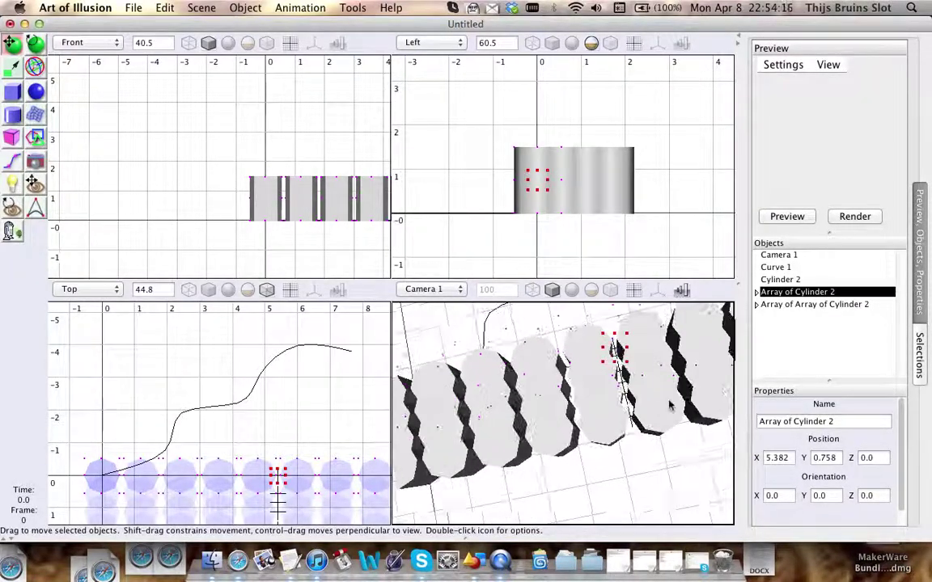
{"action": "left_click", "coordinate": [756, 292]}
{"action": "left_click", "coordinate": [789, 281]}
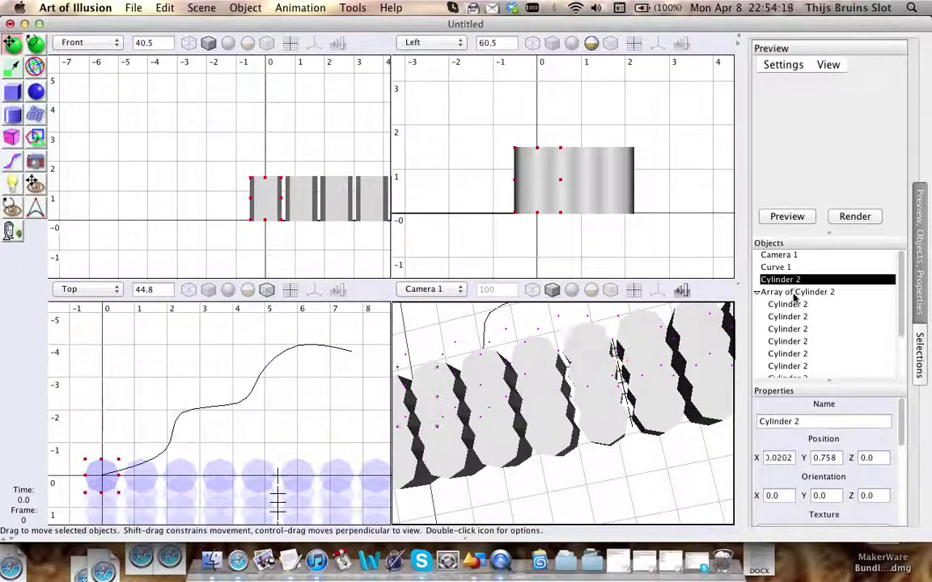
{"action": "left_click", "coordinate": [789, 292]}
{"action": "left_click", "coordinate": [245, 7]}
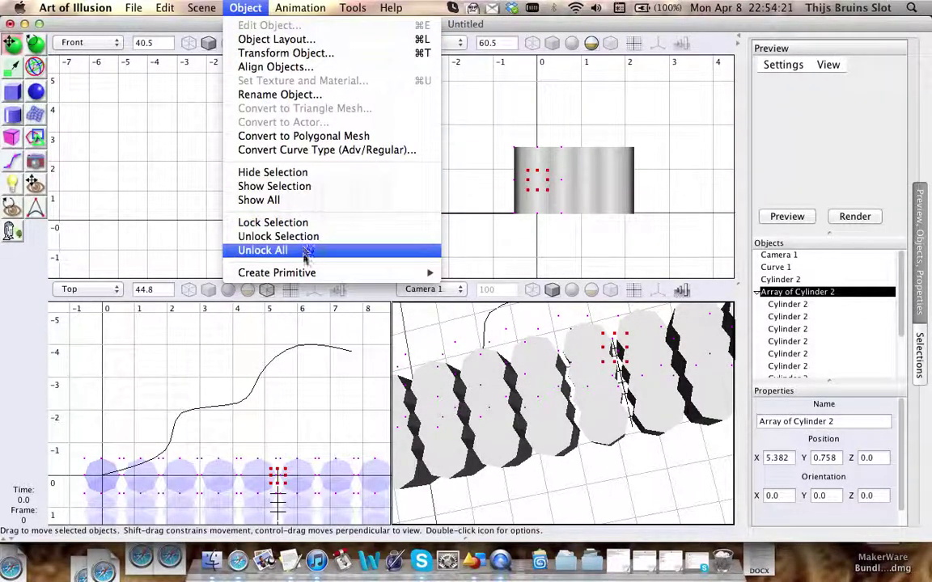
{"action": "mouse_move", "coordinate": [332, 272]}
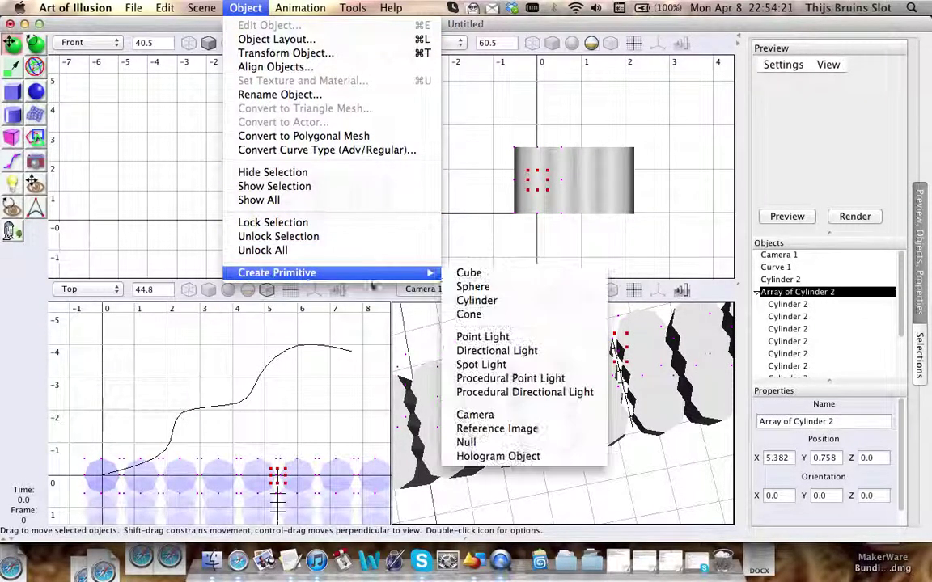
{"action": "left_click", "coordinate": [272, 9]}
{"action": "left_click", "coordinate": [787, 216]}
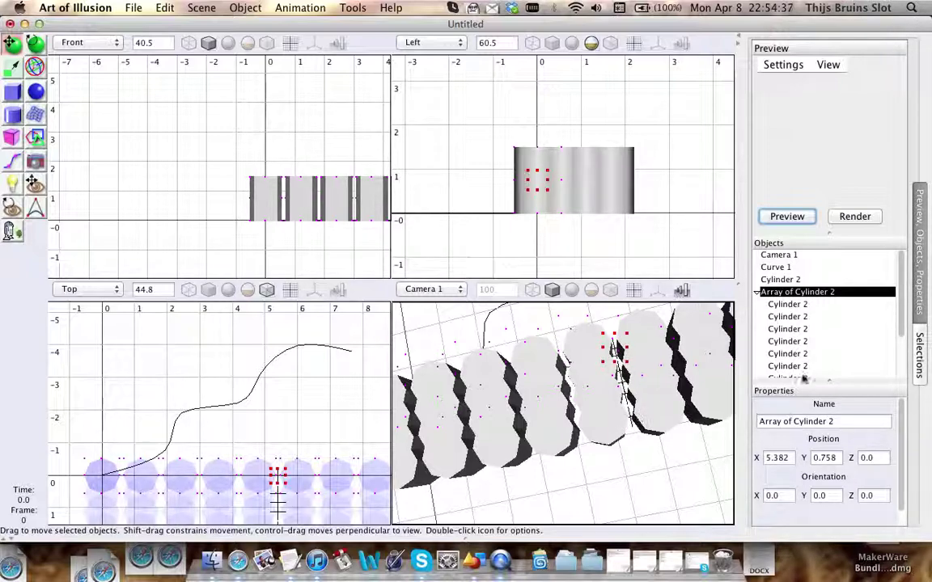
Delete both the Array of Cylinder 2 and Array of Array of Cylinder 2 groups
{"action": "left_click", "coordinate": [787, 292]}
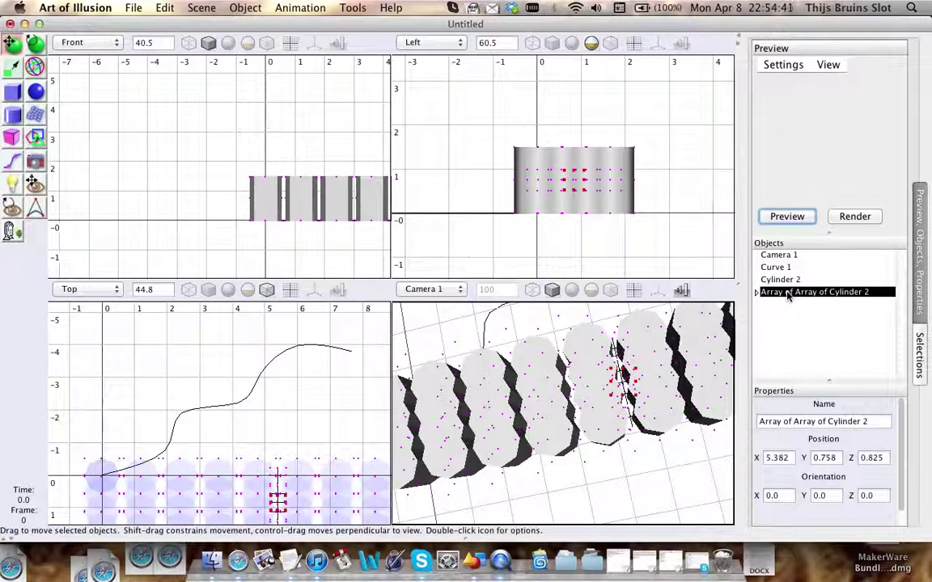
{"action": "key", "text": "Delete"}
Array Cylinder 2 along X again as 10 linear copies, with Step X 1.1 times the X size
{"action": "left_click", "coordinate": [791, 282]}
{"action": "left_click", "coordinate": [327, 5]}
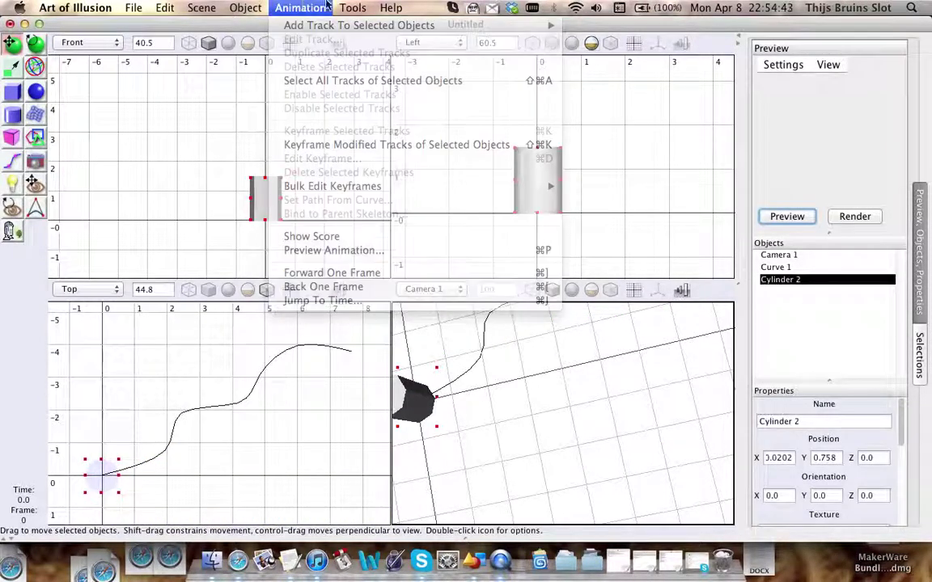
{"action": "left_click", "coordinate": [379, 96]}
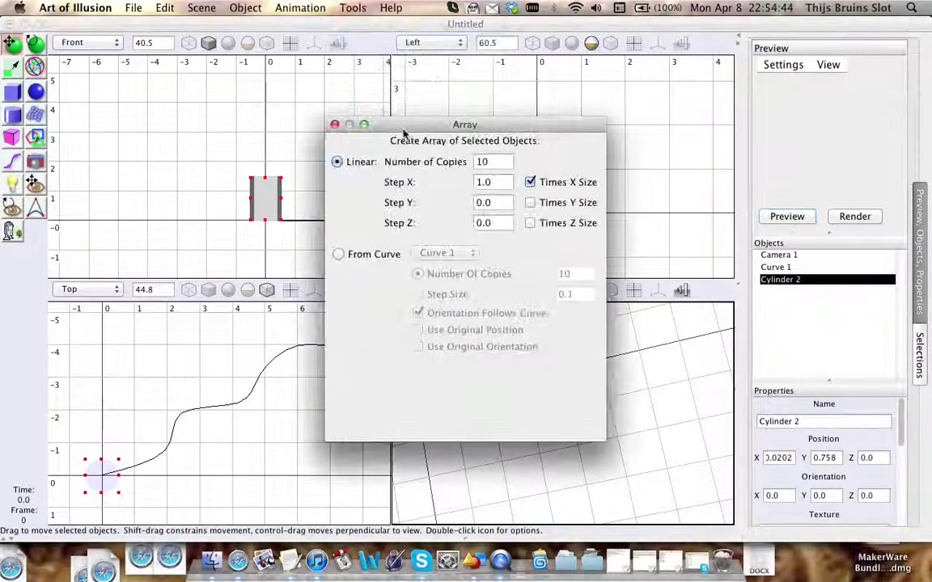
{"action": "left_click", "coordinate": [483, 183]}
{"action": "key", "text": "BackSpace"}
{"action": "type", "text": "1"}
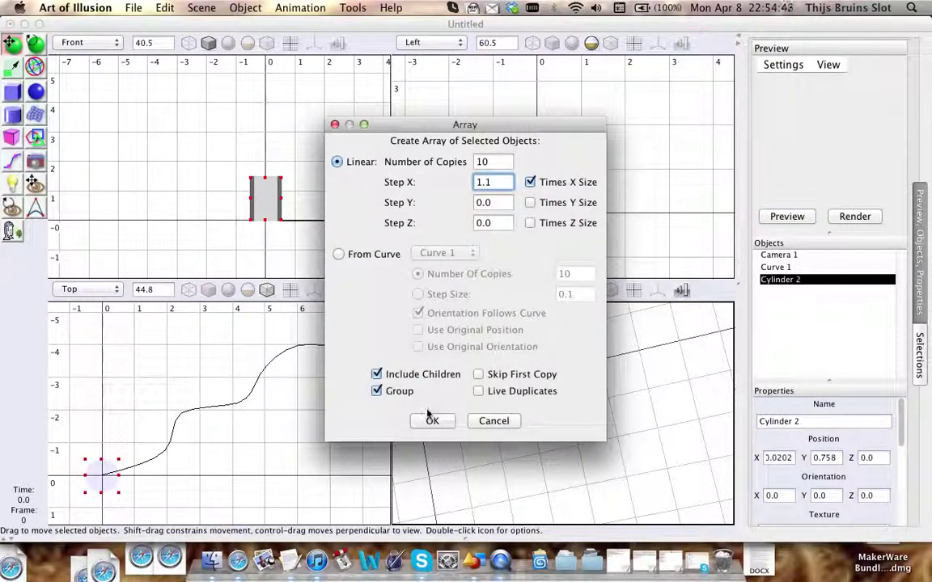
{"action": "left_click", "coordinate": [431, 421]}
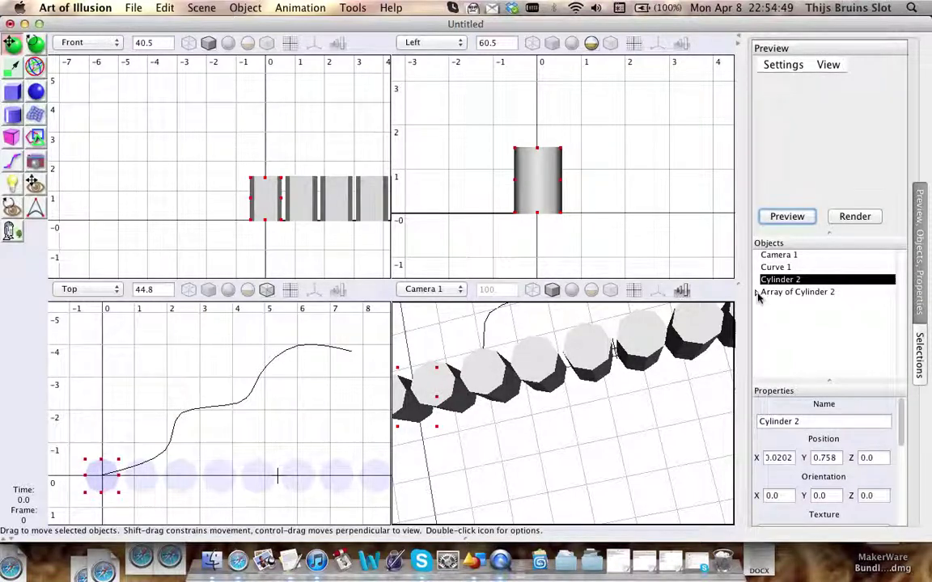
Expand the Array of Cylinder 2 group and select all its cylinder copies without the group itself
{"action": "left_click", "coordinate": [756, 292]}
{"action": "left_click", "coordinate": [794, 293]}
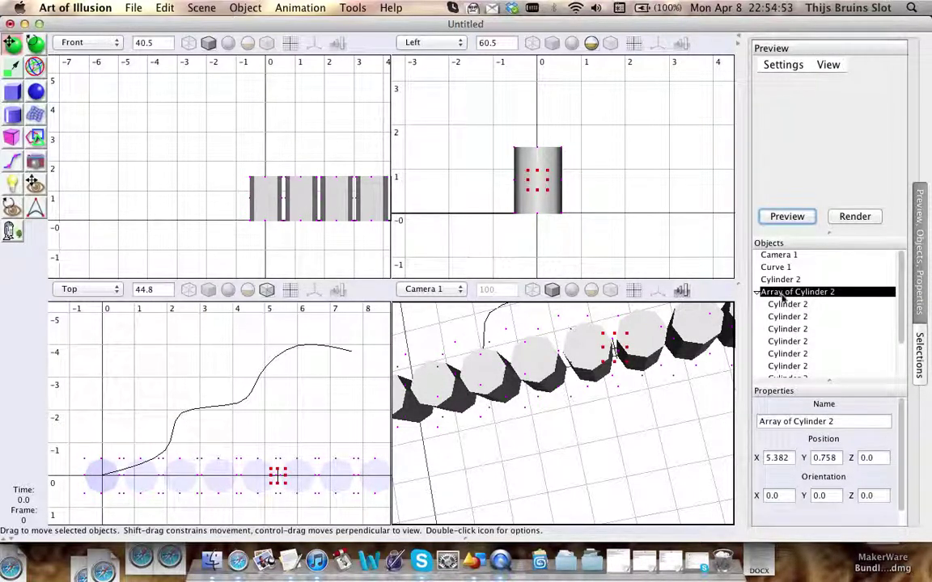
{"action": "left_click", "coordinate": [799, 304]}
{"action": "scroll", "coordinate": [804, 318], "scroll_direction": "down", "scroll_amount": 1}
{"action": "scroll", "coordinate": [804, 319], "scroll_direction": "down", "scroll_amount": 2}
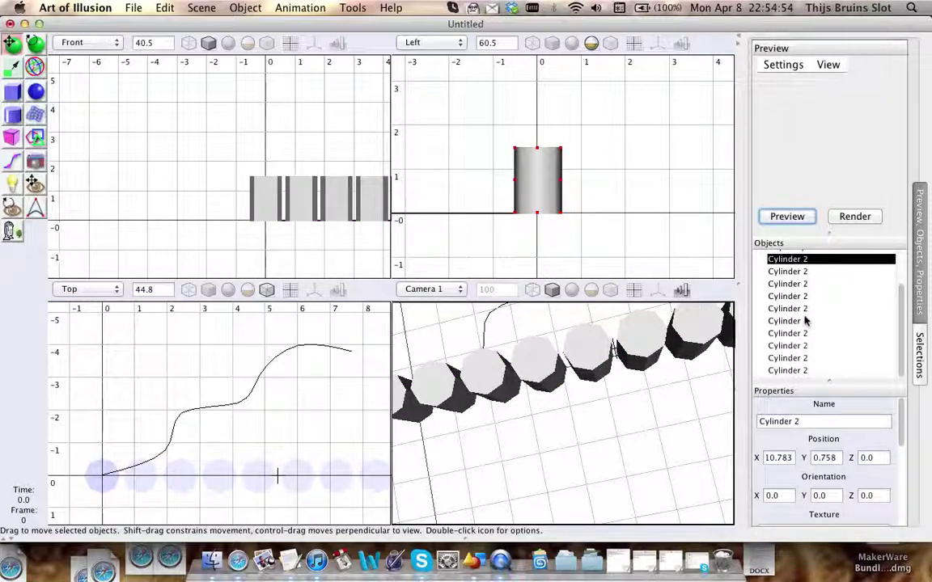
{"action": "left_click", "coordinate": [836, 371], "text": "shift"}
{"action": "scroll", "coordinate": [811, 366], "scroll_direction": "up", "scroll_amount": 3}
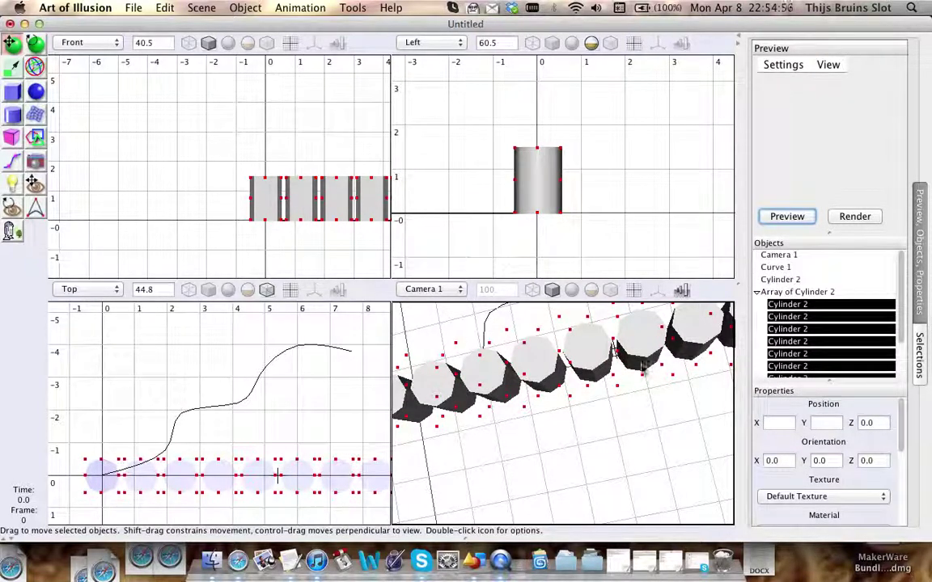
Array the selected cylinder copies along Z as 10 linear copies, with Step X 0 and Step Z 1.1 times the Z size
{"action": "left_click", "coordinate": [164, 7]}
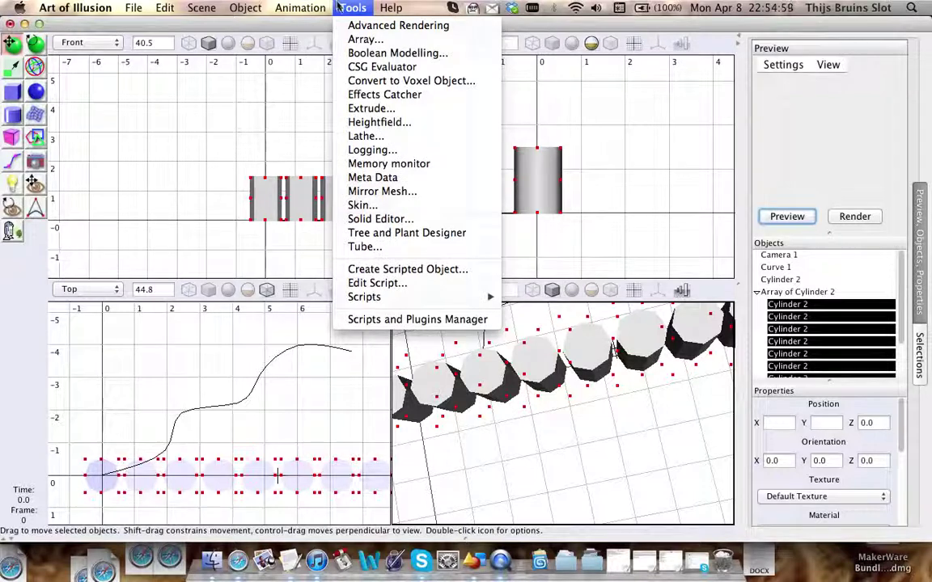
{"action": "left_click", "coordinate": [364, 38]}
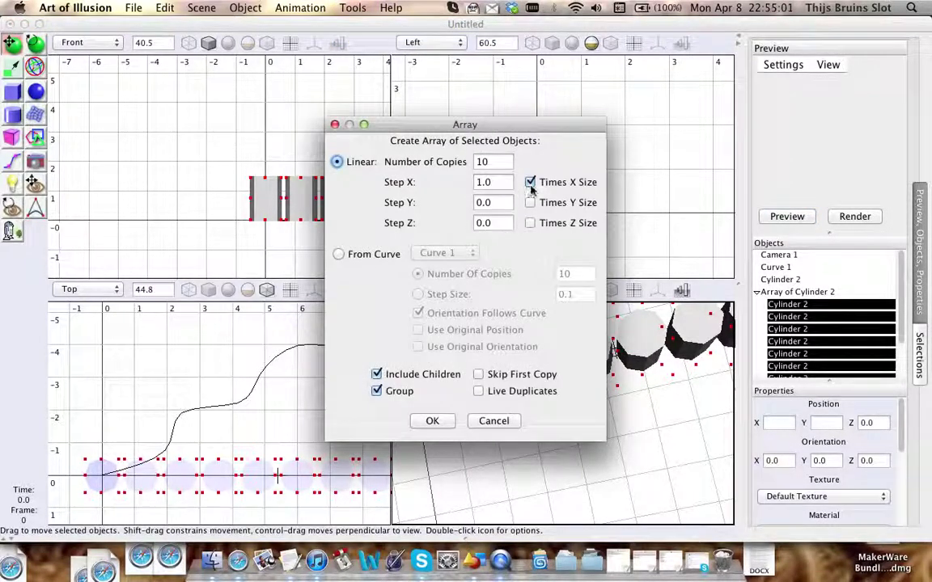
{"action": "left_click", "coordinate": [530, 183]}
{"action": "left_click_drag", "start_coordinate": [501, 222], "coordinate": [419, 211]}
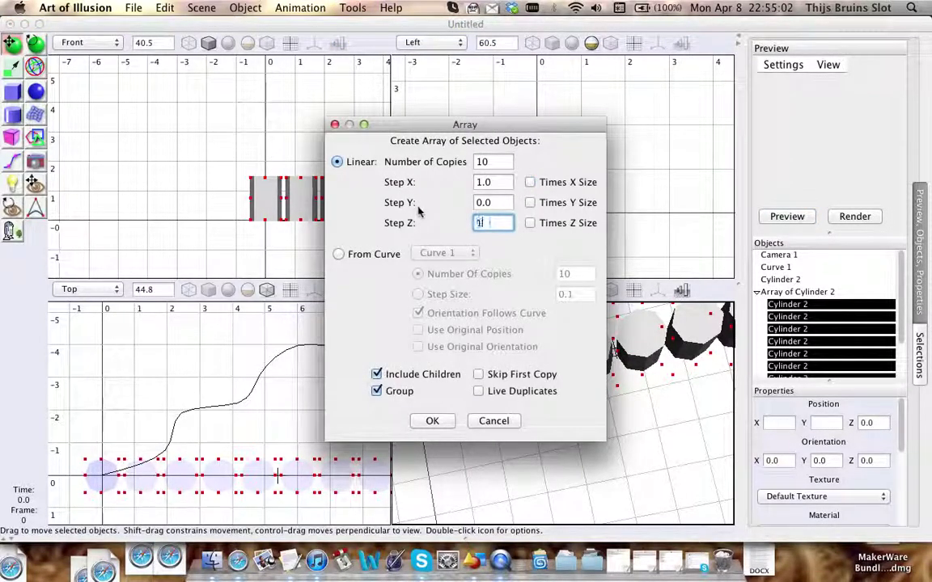
{"action": "type", "text": "1.1"}
{"action": "left_click_drag", "start_coordinate": [499, 182], "coordinate": [380, 162]}
{"action": "type", "text": "0"}
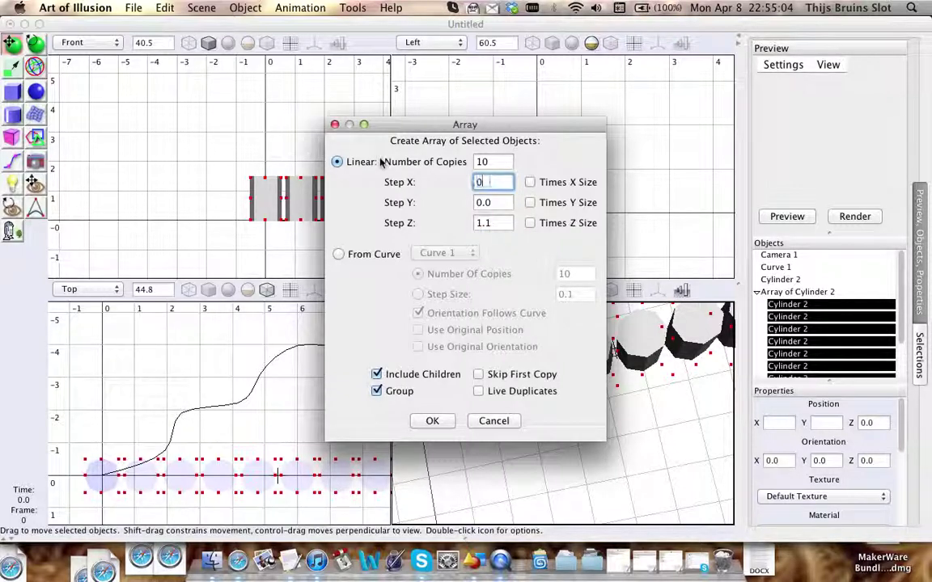
{"action": "left_click", "coordinate": [530, 223]}
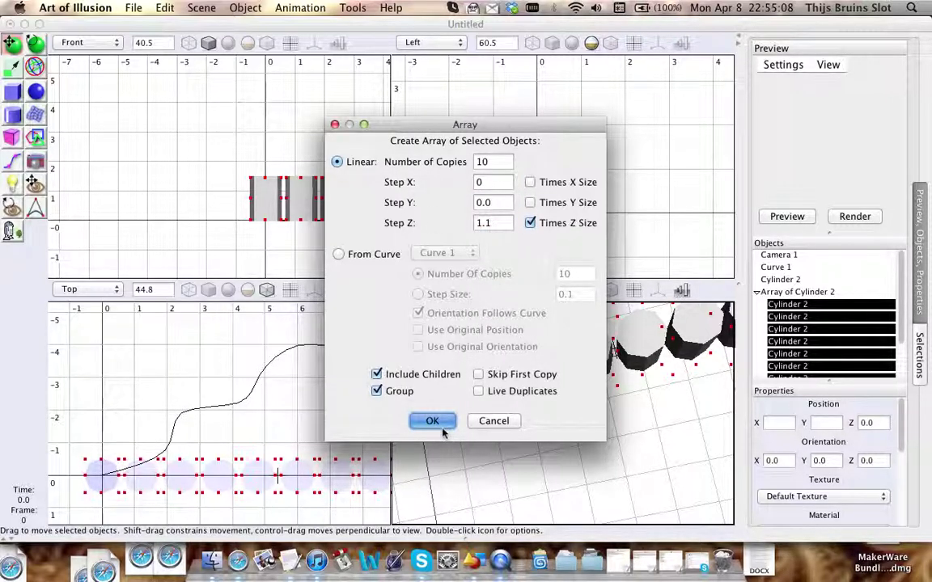
{"action": "left_click", "coordinate": [437, 423]}
Look over the cylinder grid and delete both Array of Cylinder 2 groups
{"action": "scroll", "coordinate": [547, 413], "scroll_direction": "down", "scroll_amount": 5}
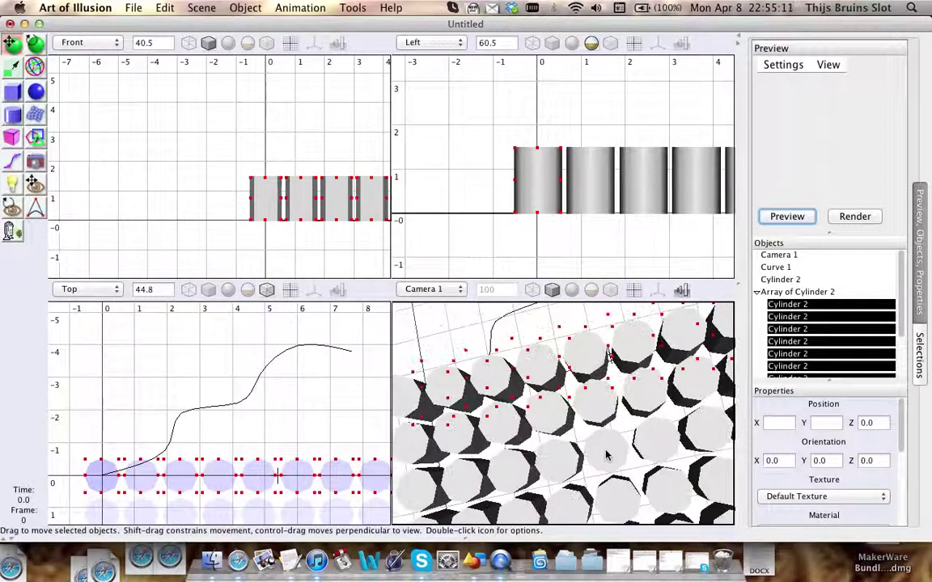
{"action": "right_click_drag", "start_coordinate": [593, 429], "coordinate": [581, 393]}
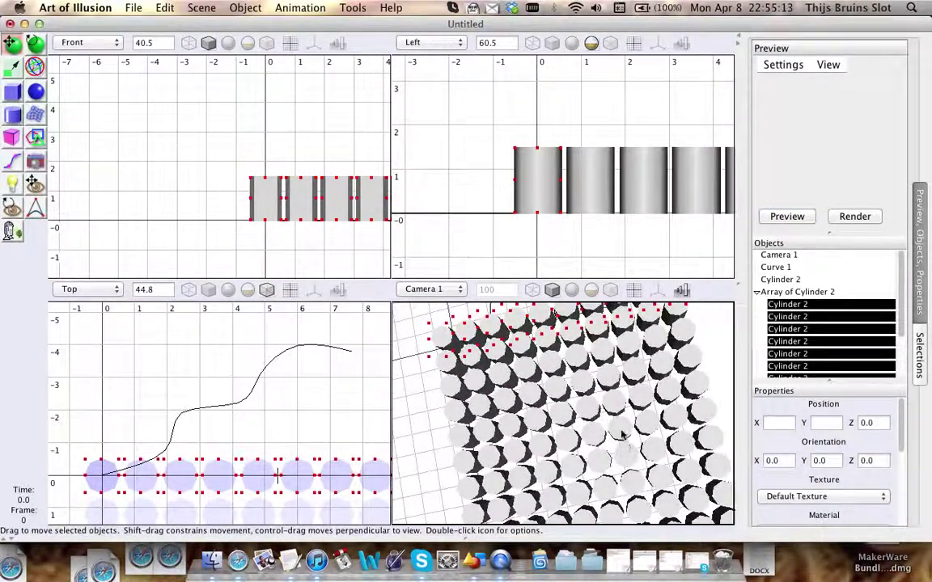
{"action": "middle_click_drag", "start_coordinate": [628, 479], "coordinate": [602, 438]}
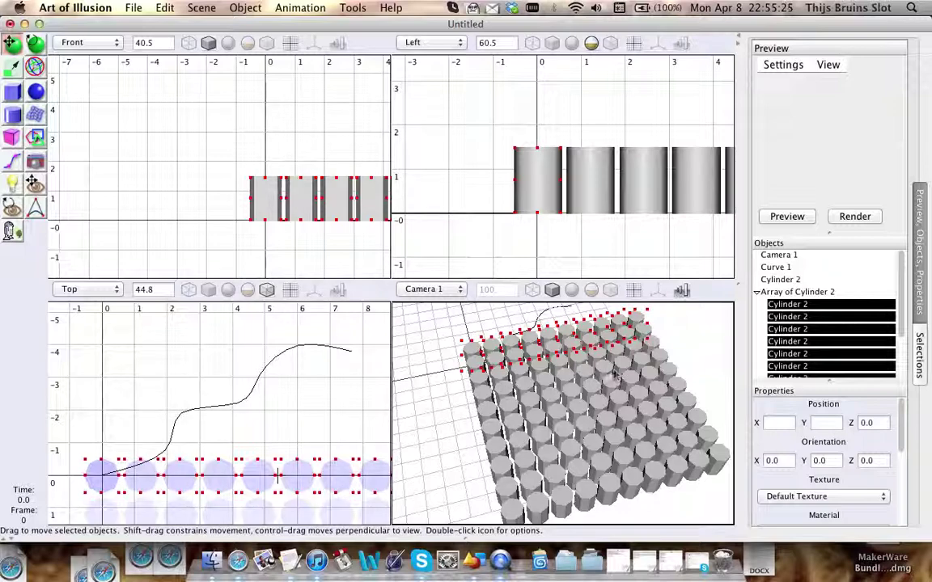
{"action": "left_click", "coordinate": [797, 296]}
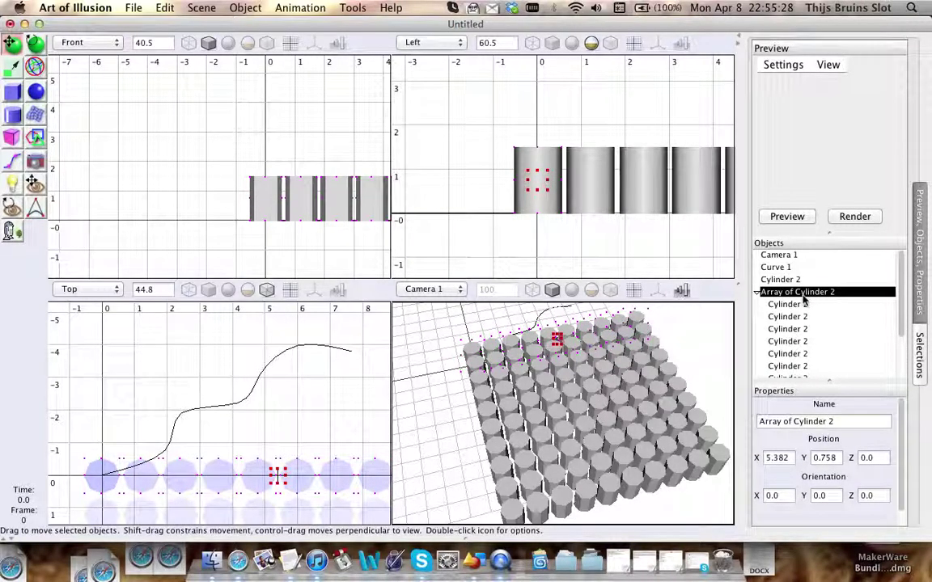
{"action": "key", "text": "Delete"}
{"action": "left_click", "coordinate": [799, 294]}
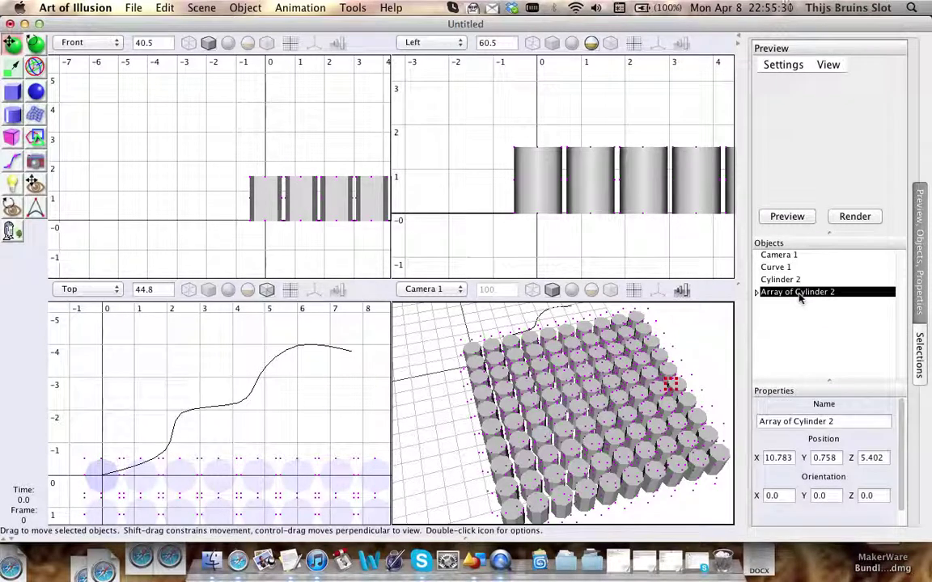
{"action": "key", "text": "BackSpace"}
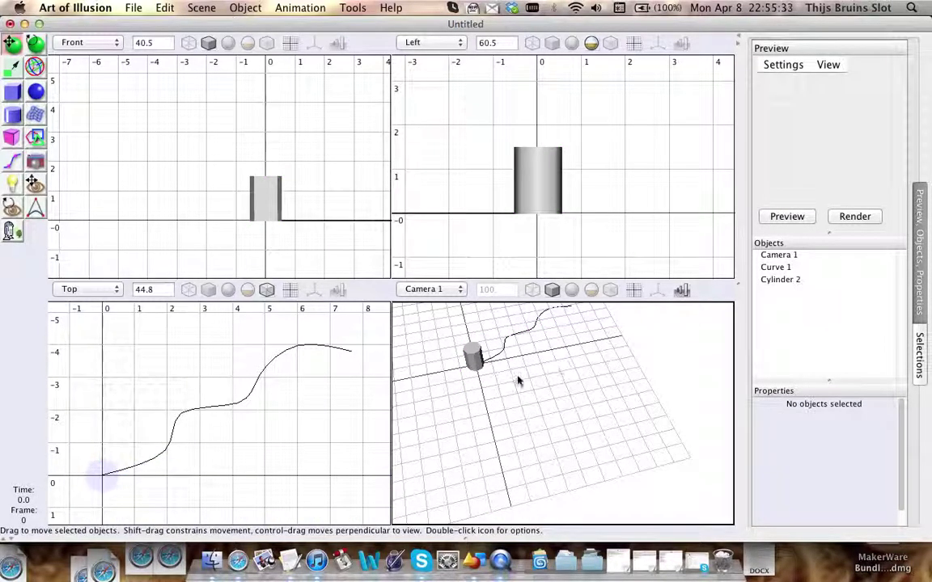
Start an array of Cylinder 2 and set it to be generated from Curve 1 instead of linearly
{"action": "right_click_drag", "start_coordinate": [518, 372], "coordinate": [557, 423]}
{"action": "scroll", "coordinate": [556, 424], "scroll_direction": "up", "scroll_amount": 5}
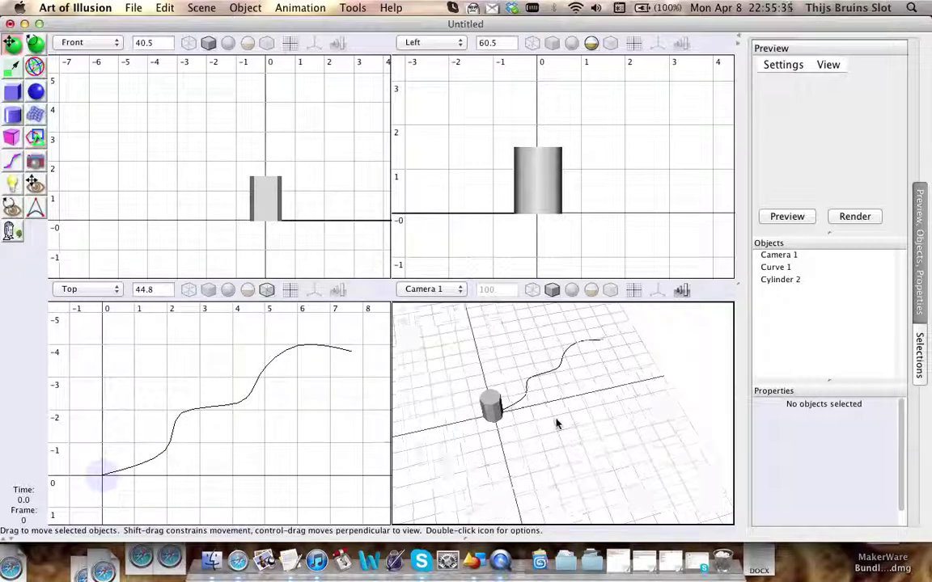
{"action": "middle_click_drag", "start_coordinate": [556, 423], "coordinate": [553, 423]}
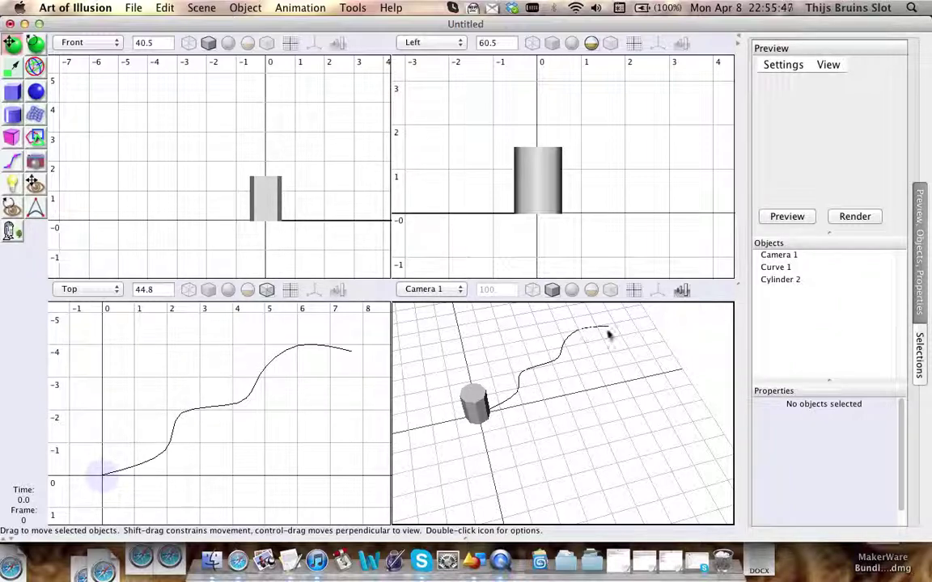
{"action": "right_click_drag", "start_coordinate": [570, 365], "coordinate": [609, 405]}
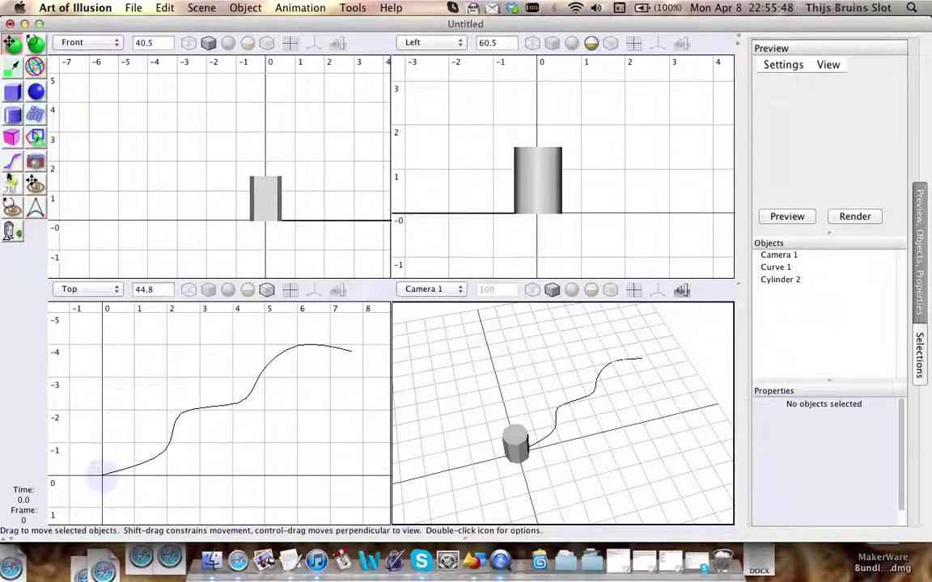
{"action": "left_click", "coordinate": [778, 279]}
{"action": "left_click", "coordinate": [353, 7]}
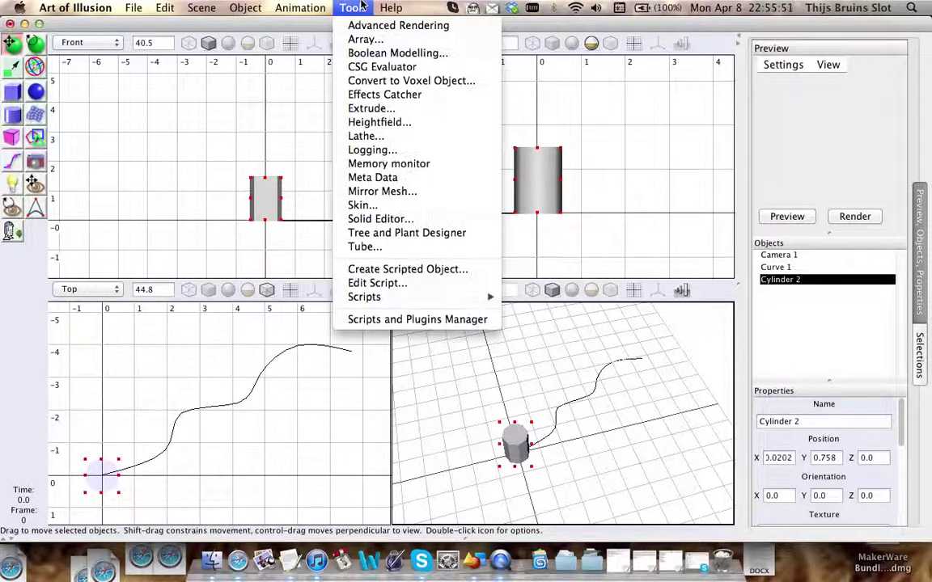
{"action": "left_click", "coordinate": [378, 35]}
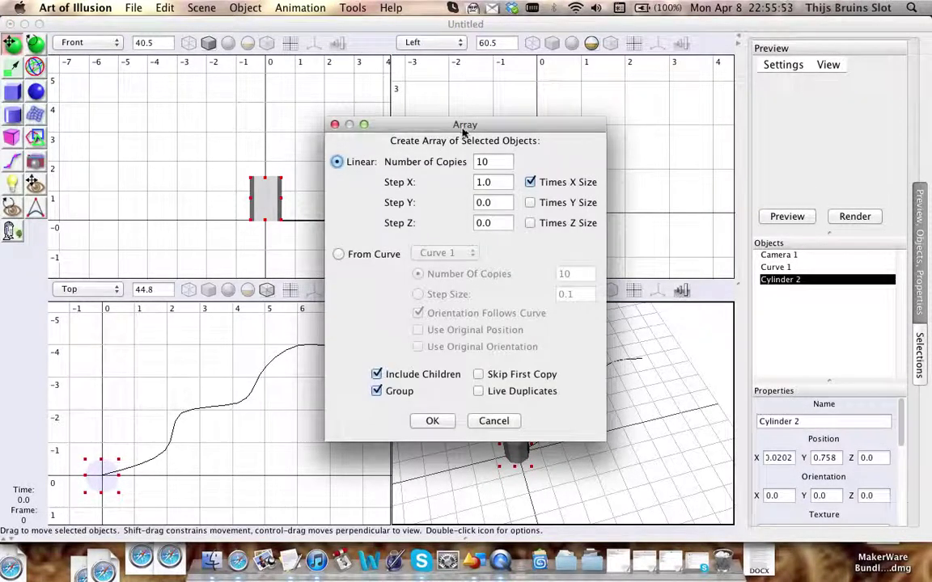
{"action": "left_click_drag", "start_coordinate": [417, 124], "coordinate": [245, 42]}
{"action": "left_click", "coordinate": [166, 172]}
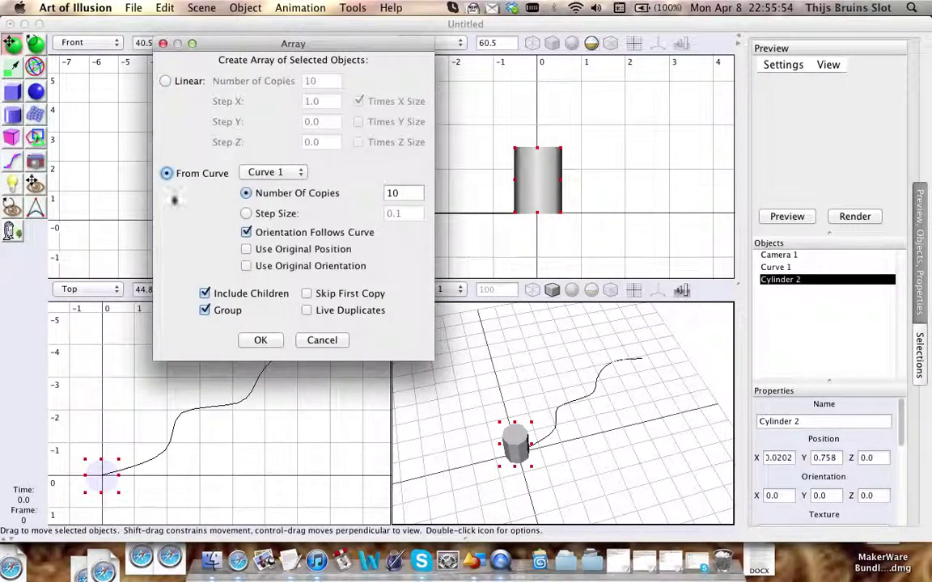
{"action": "left_click", "coordinate": [303, 174]}
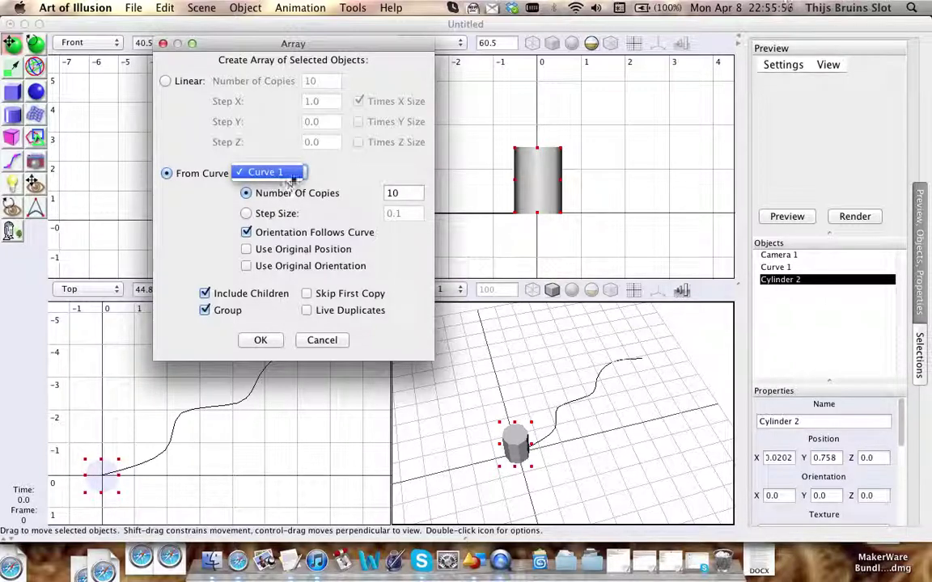
{"action": "left_click", "coordinate": [312, 167]}
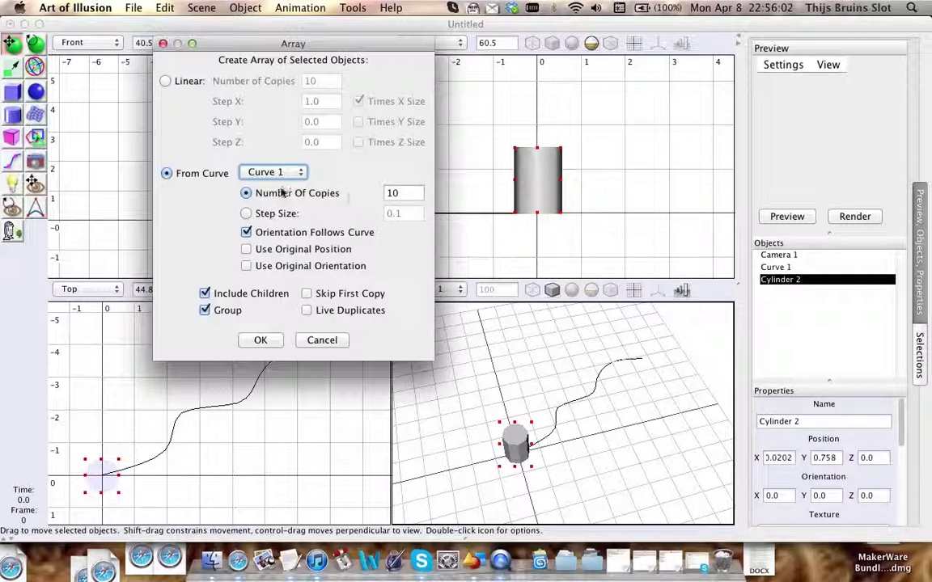
Space the curve array by a step size of 1.1, keep Orientation Follows Curve on, and create the array
{"action": "left_click", "coordinate": [275, 213]}
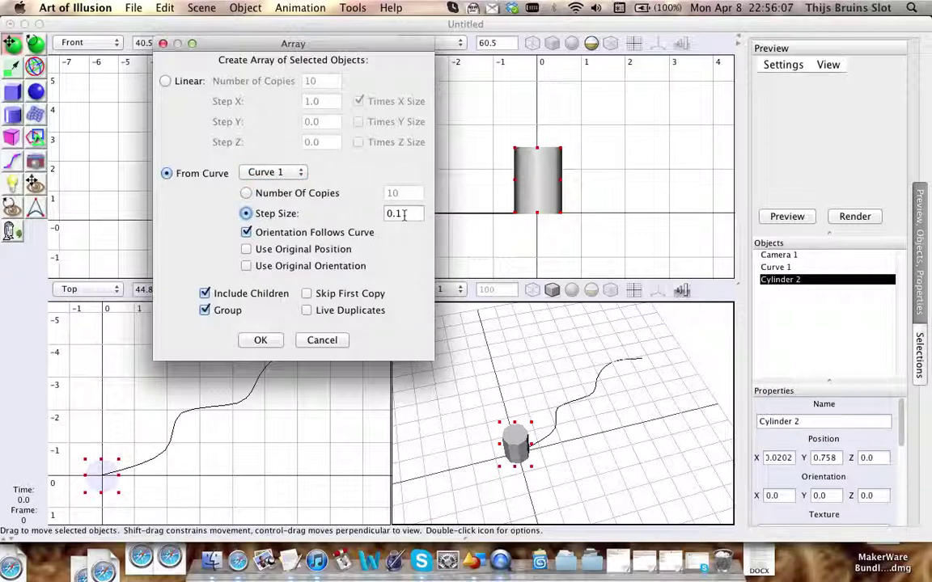
{"action": "left_click", "coordinate": [400, 214]}
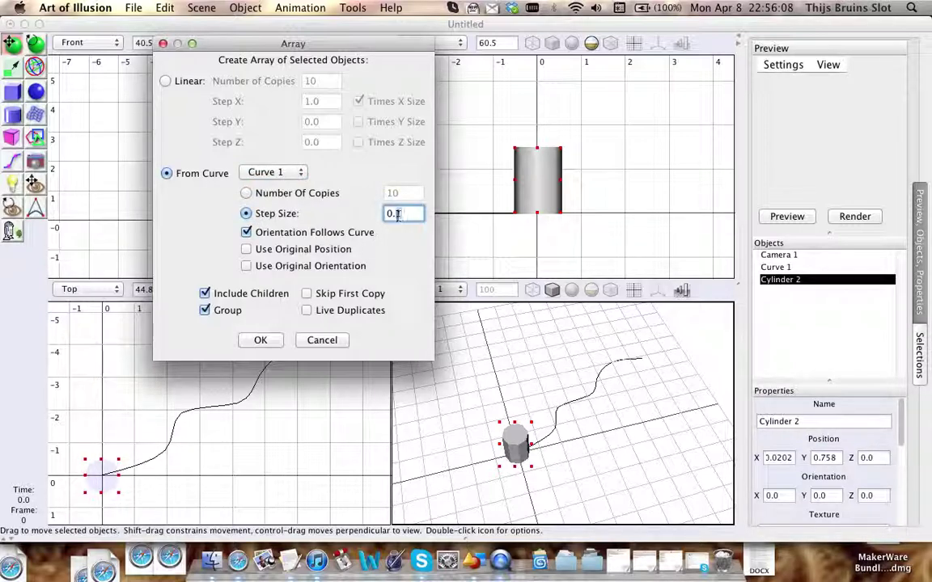
{"action": "left_click_drag", "start_coordinate": [407, 220], "coordinate": [381, 213]}
{"action": "type", "text": "1.1"}
{"action": "left_click_drag", "start_coordinate": [397, 215], "coordinate": [385, 213]}
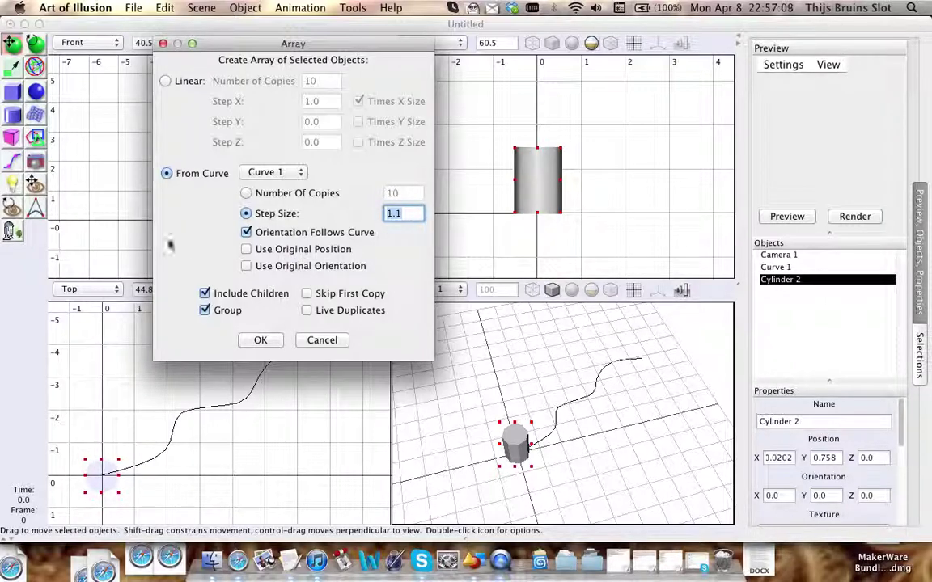
{"action": "left_click", "coordinate": [246, 233]}
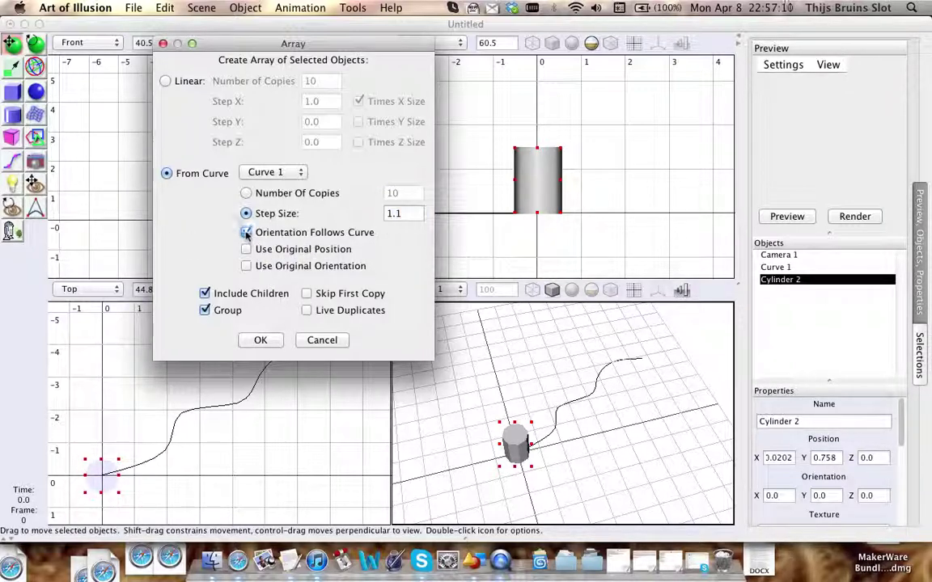
{"action": "left_click", "coordinate": [246, 232]}
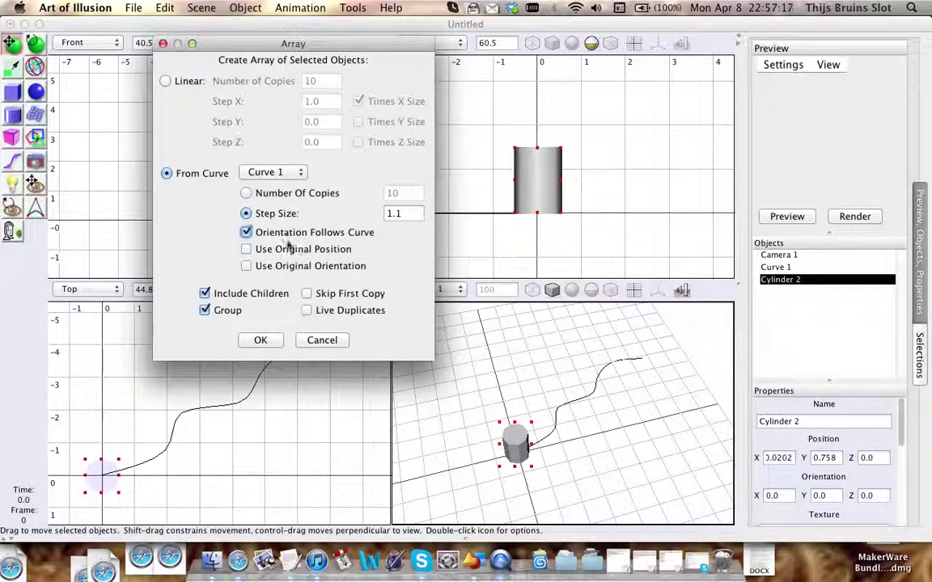
{"action": "left_click", "coordinate": [260, 340]}
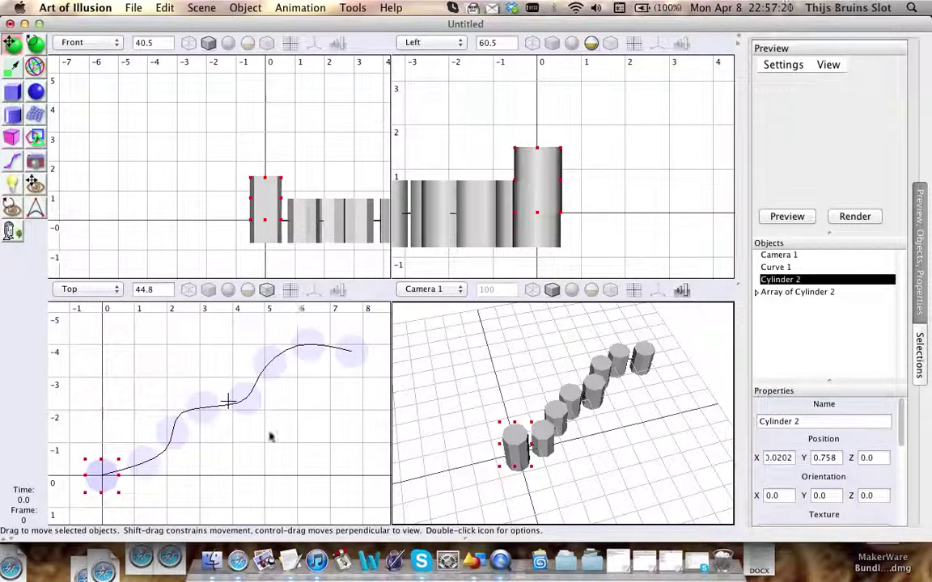
Display the Top view shaded and examine the cylinders' placement along the curve from the top and front
{"action": "right_click_drag", "start_coordinate": [192, 413], "coordinate": [237, 397]}
{"action": "left_click", "coordinate": [211, 304]}
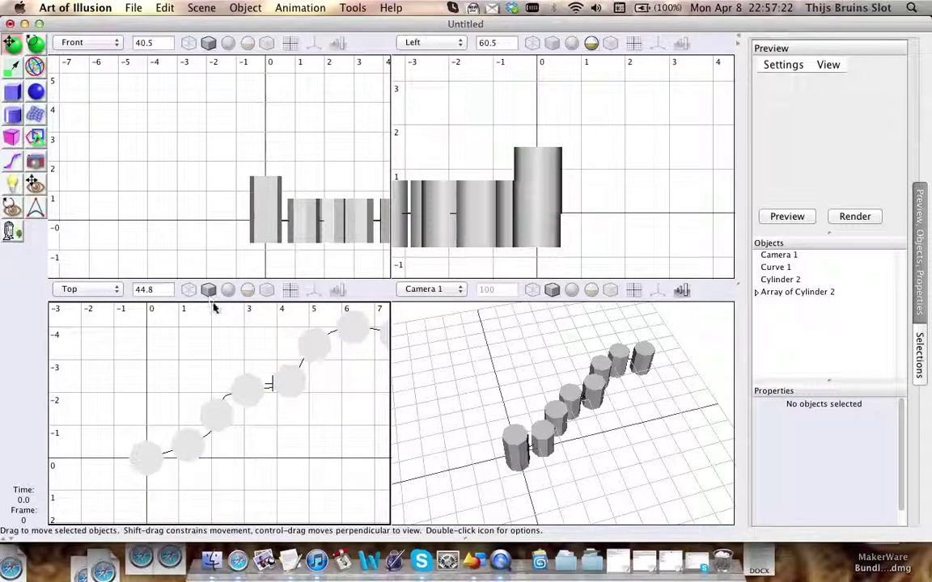
{"action": "scroll", "coordinate": [241, 408], "scroll_direction": "right", "scroll_amount": 3}
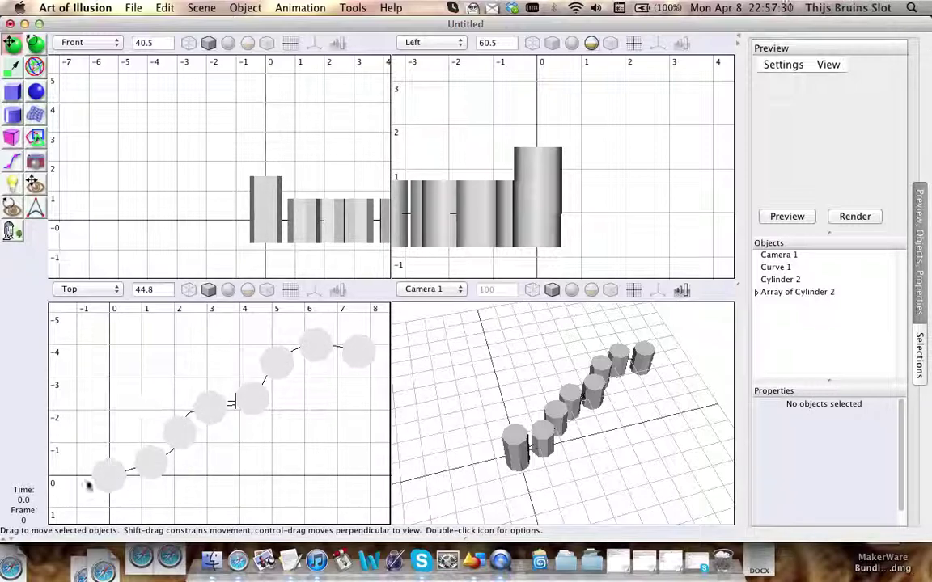
{"action": "right_click_drag", "start_coordinate": [282, 434], "coordinate": [270, 433]}
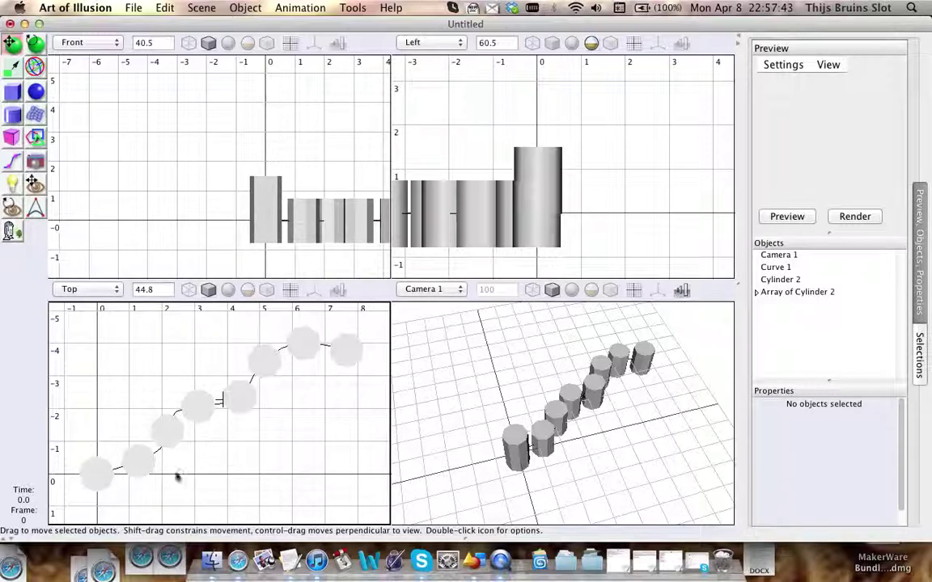
{"action": "right_click_drag", "start_coordinate": [280, 208], "coordinate": [131, 195]}
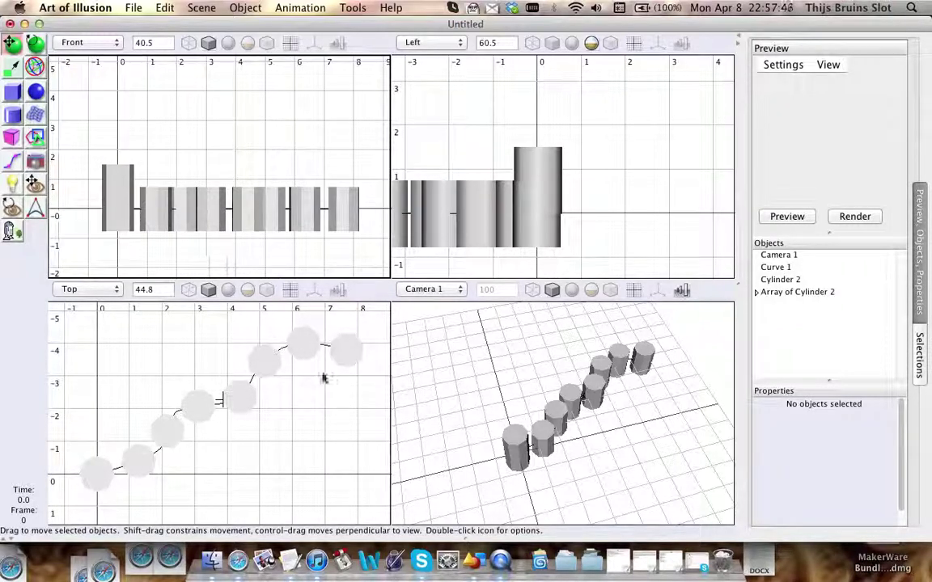